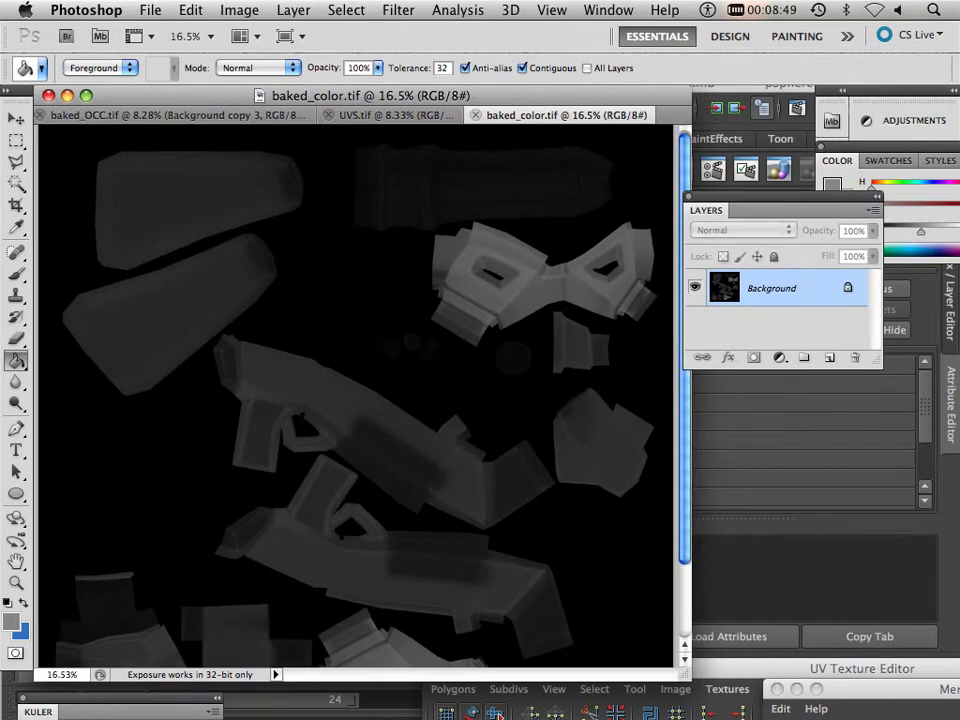
pyautogui.click(180, 115)
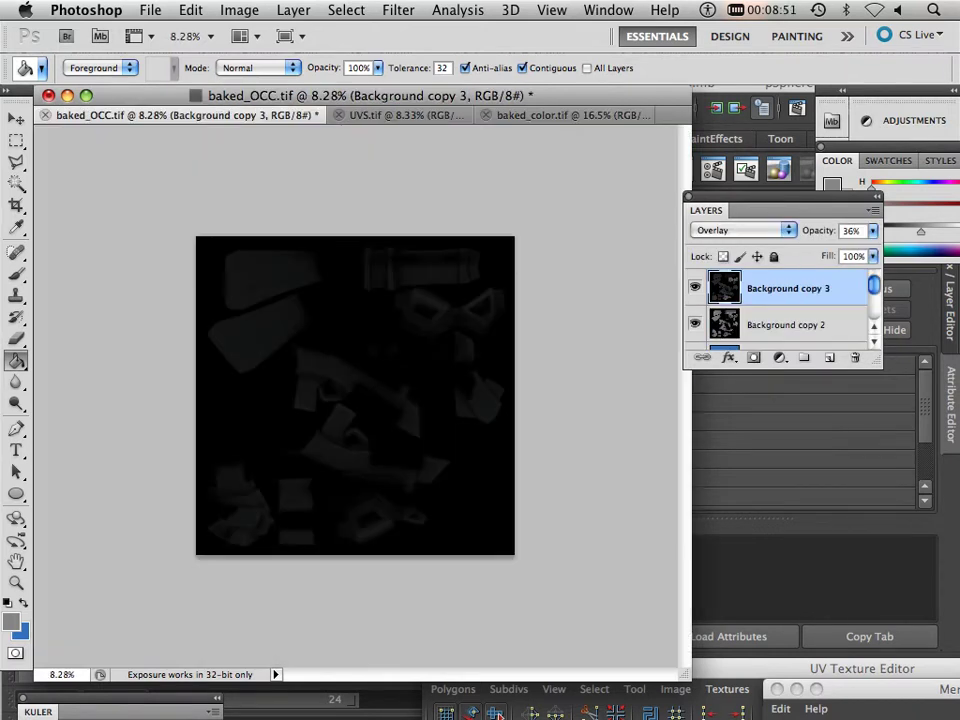
pyautogui.click(566, 115)
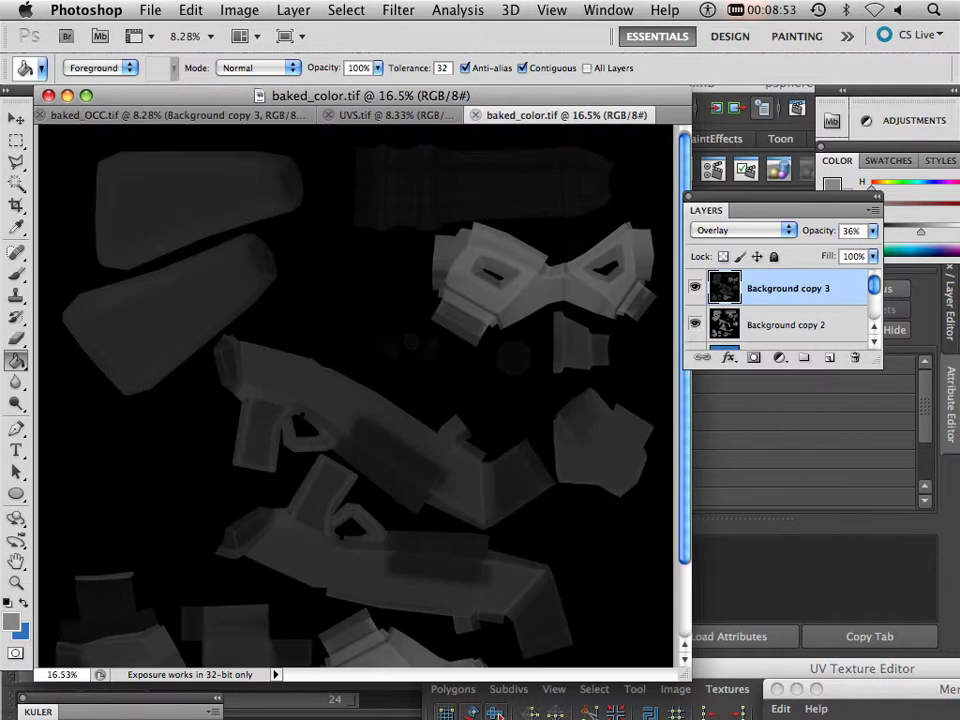
pyautogui.rightClick(784, 282)
pyautogui.click(658, 320)
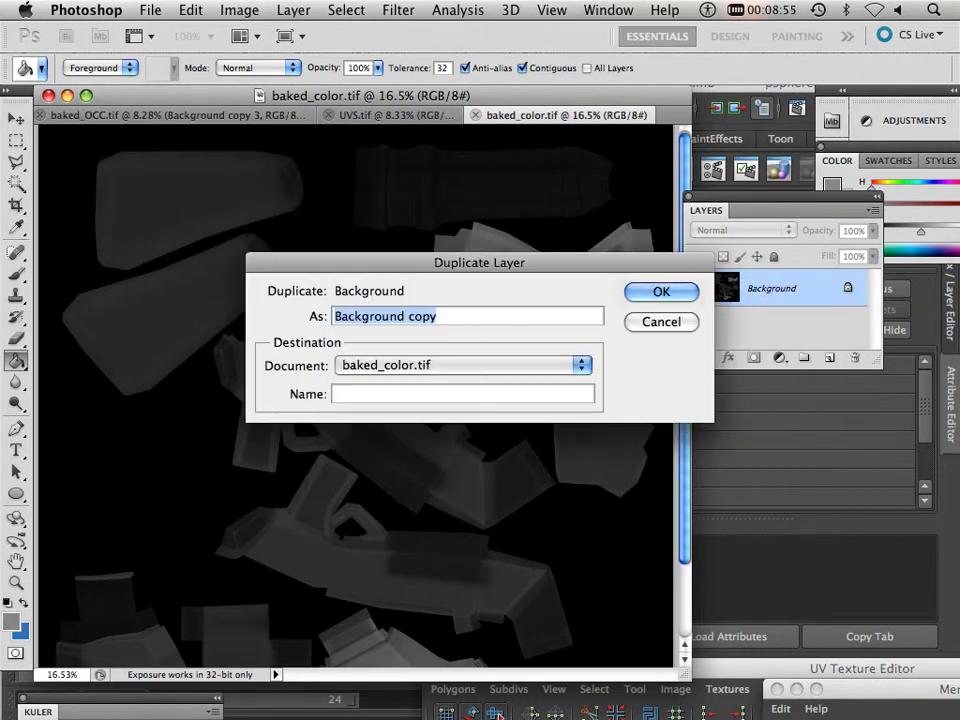
pyautogui.click(461, 365)
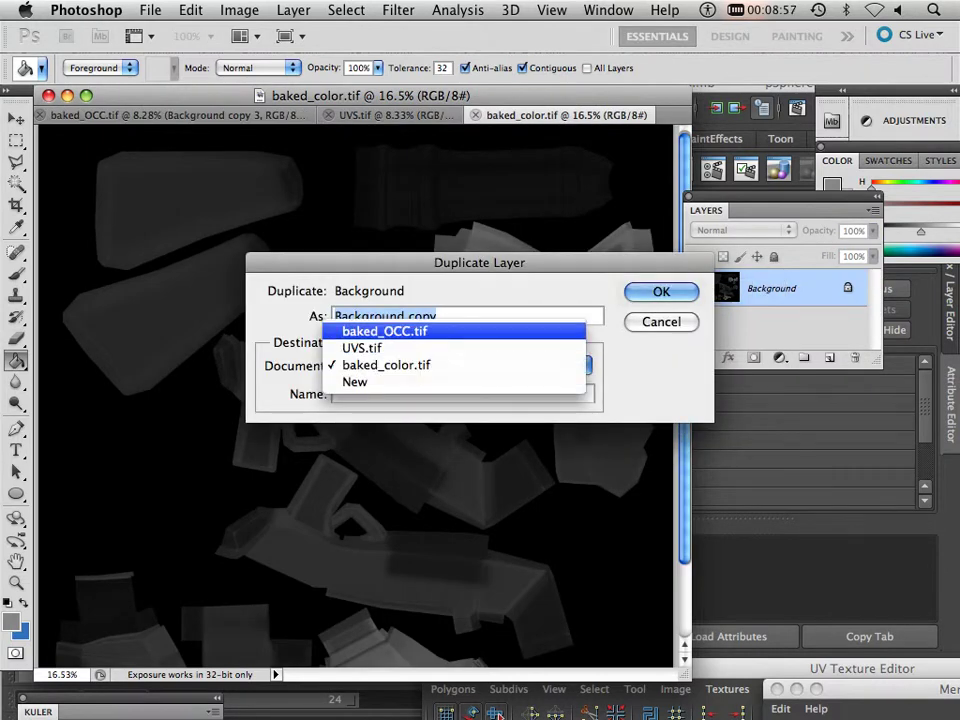
pyautogui.click(661, 322)
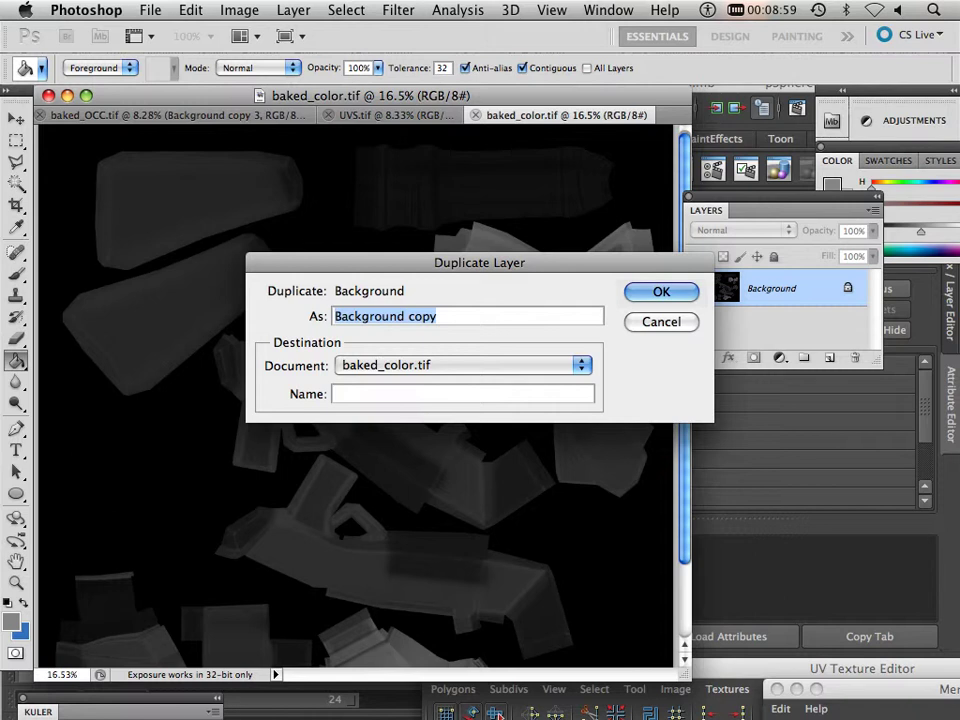
pyautogui.click(661, 322)
# - In baked_OCC.tif, set the Background copy 3 layer to the Normal blend mode at 100% opacity
pyautogui.hotkey('ctrl', 'Tab')
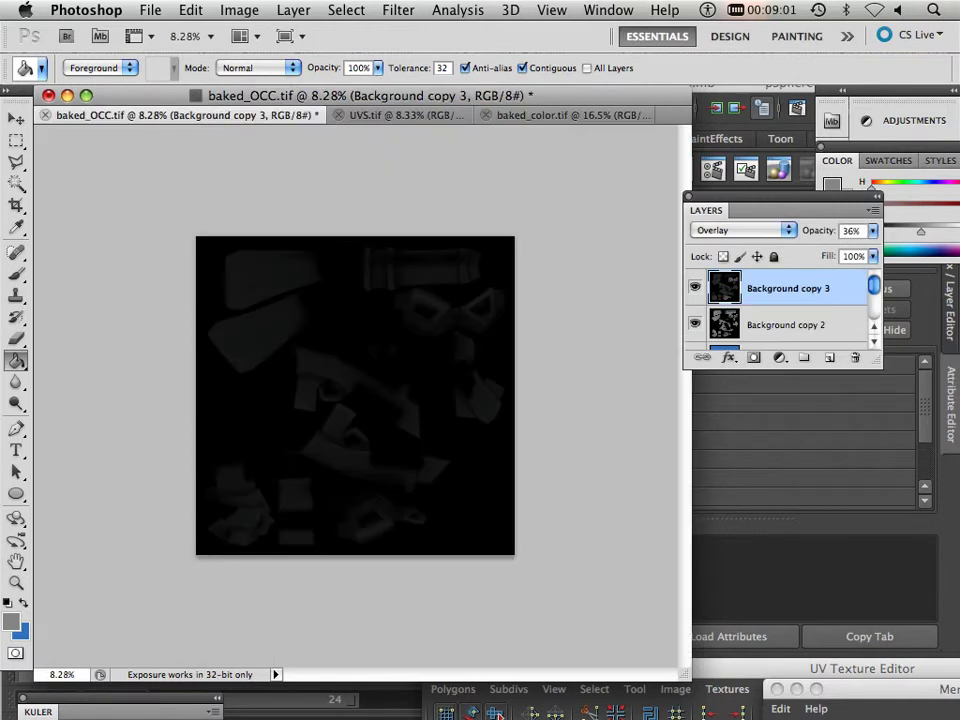
pyautogui.click(873, 231)
pyautogui.moveTo(812, 249); pyautogui.dragTo(871, 249)
pyautogui.click(745, 230)
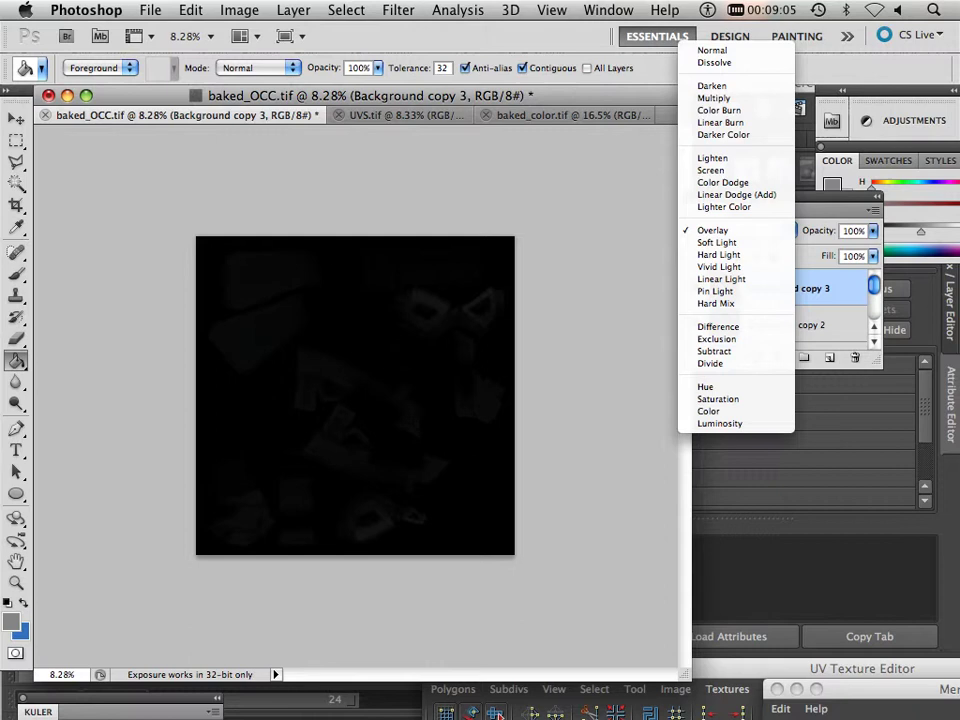
pyautogui.click(712, 50)
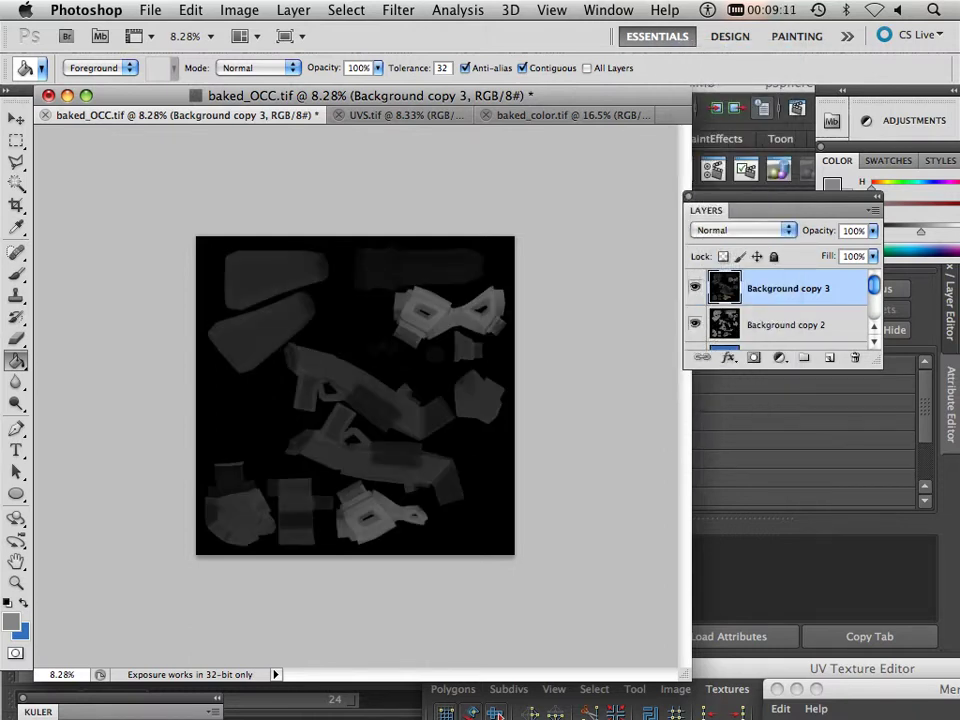
pyautogui.click(873, 231)
pyautogui.moveTo(873, 249)
pyautogui.mouseDown()
pyautogui.moveTo(819, 247)
pyautogui.moveTo(871, 248)
pyautogui.mouseUp()
# - Hide Background copy 3 and toggle Background copy 2's visibility to compare each layer's effect on the texture
pyautogui.scroll(-3, 790, 306)
pyautogui.click(695, 287)
pyautogui.click(695, 324)
pyautogui.click(695, 324)
pyautogui.scroll(-1, 695, 324)
pyautogui.scroll(-3, 695, 324)
pyautogui.scroll(4, 695, 324)
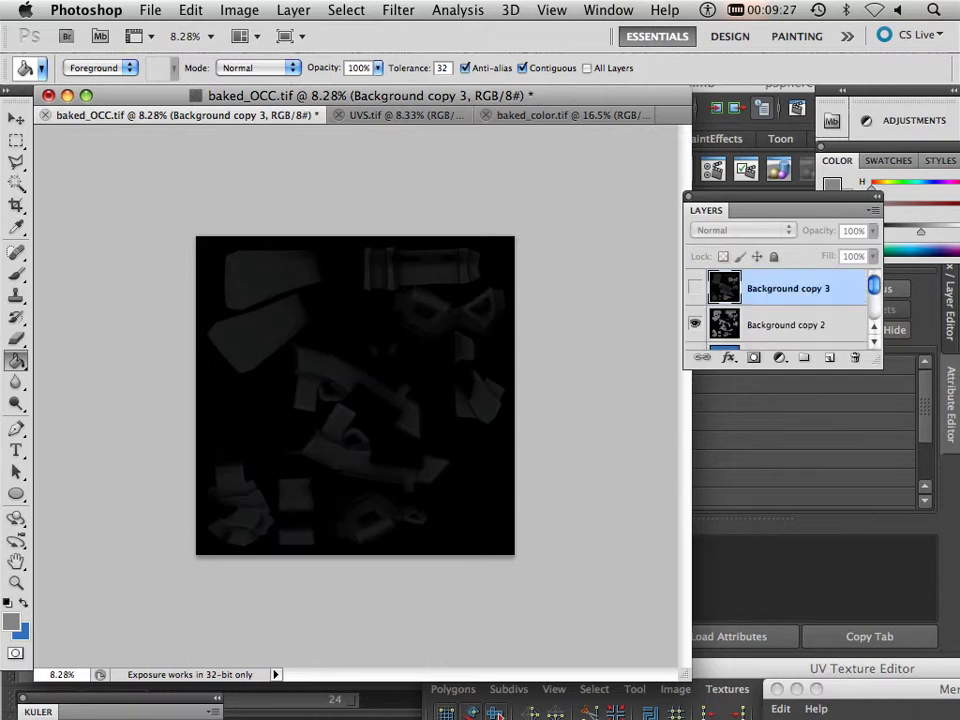
pyautogui.click(695, 324)
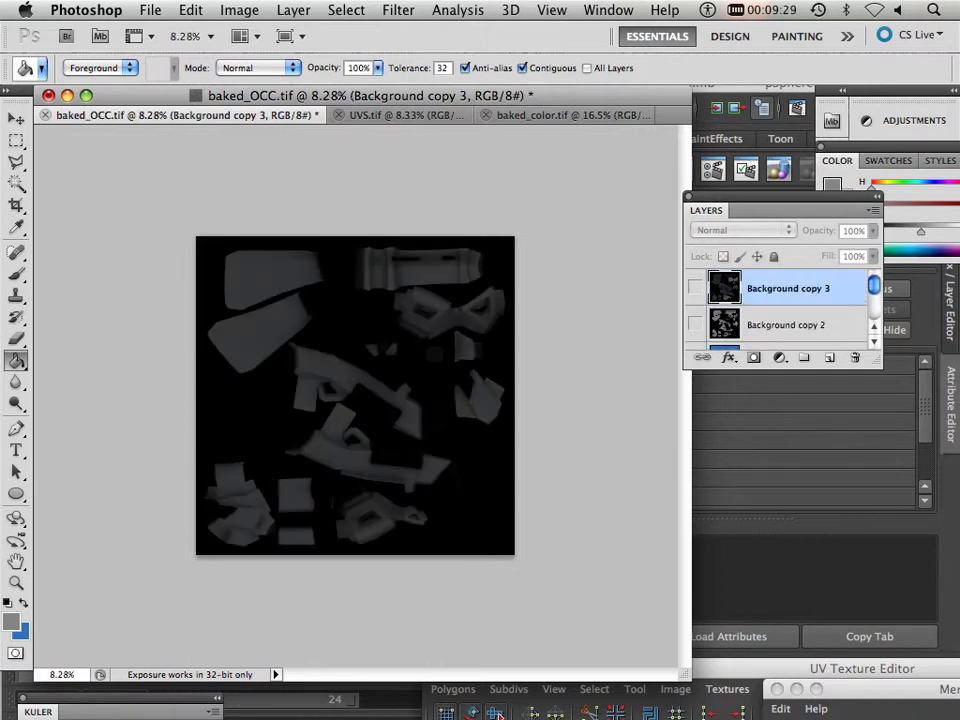
pyautogui.click(695, 324)
pyautogui.click(695, 324)
pyautogui.click(695, 324)
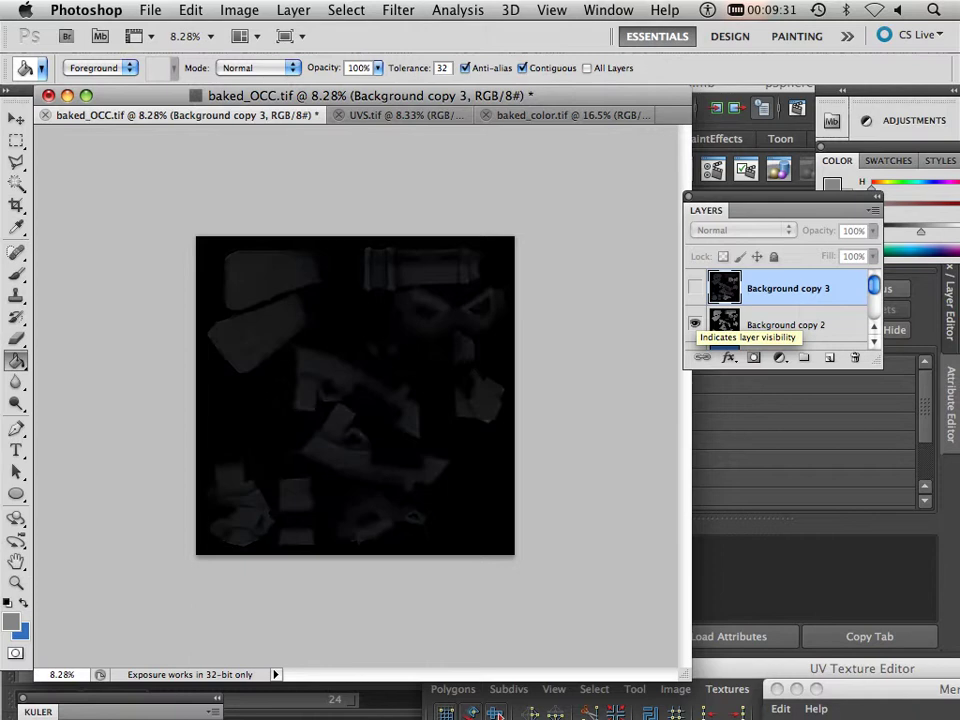
pyautogui.click(695, 324)
pyautogui.click(695, 324)
pyautogui.scroll(-3, 695, 324)
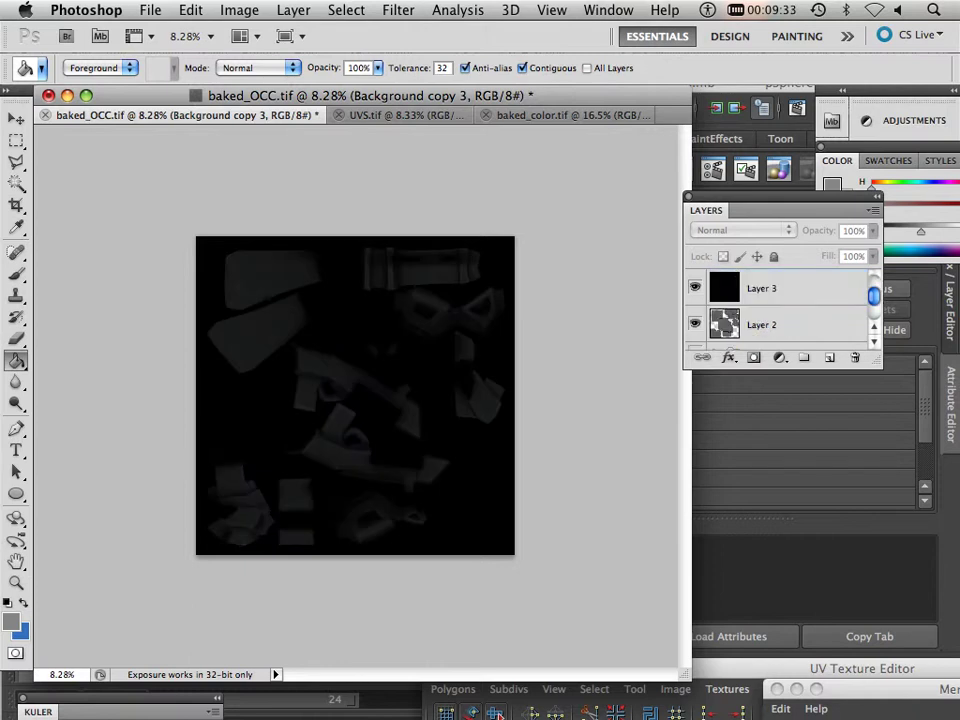
# - Move Background copy 3 directly beneath Background copy 2 and show it with the Linear Dodge (Add) blend mode
pyautogui.scroll(2, 780, 310)
pyautogui.moveTo(785, 288)
pyautogui.mouseDown()
pyautogui.moveTo(785, 381)
pyautogui.moveTo(789, 290)
pyautogui.mouseUp()
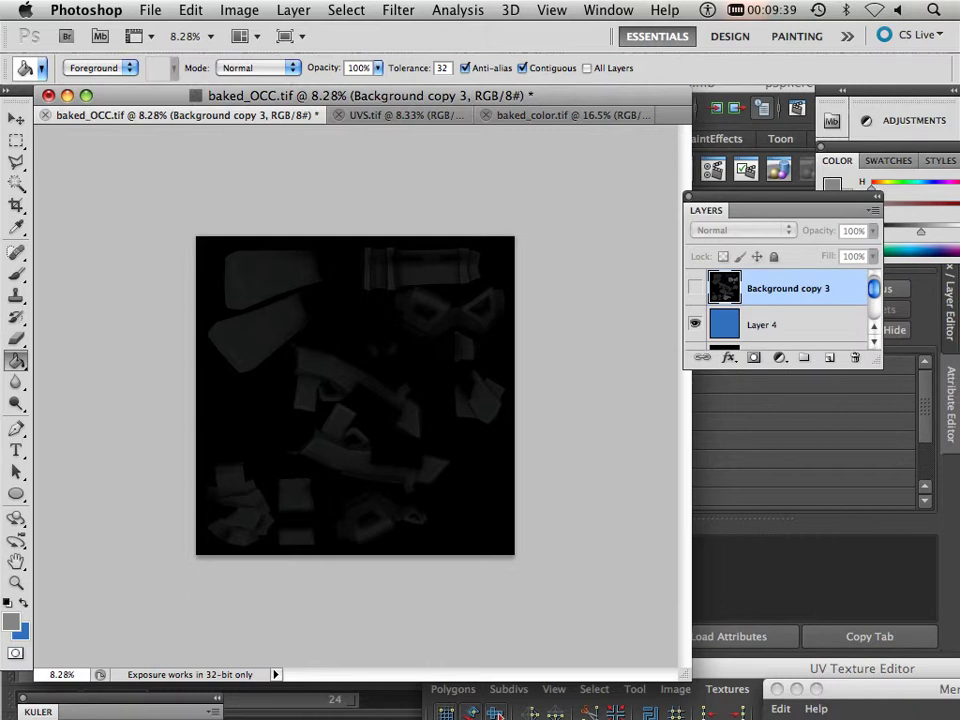
pyautogui.click(695, 288)
pyautogui.click(745, 230)
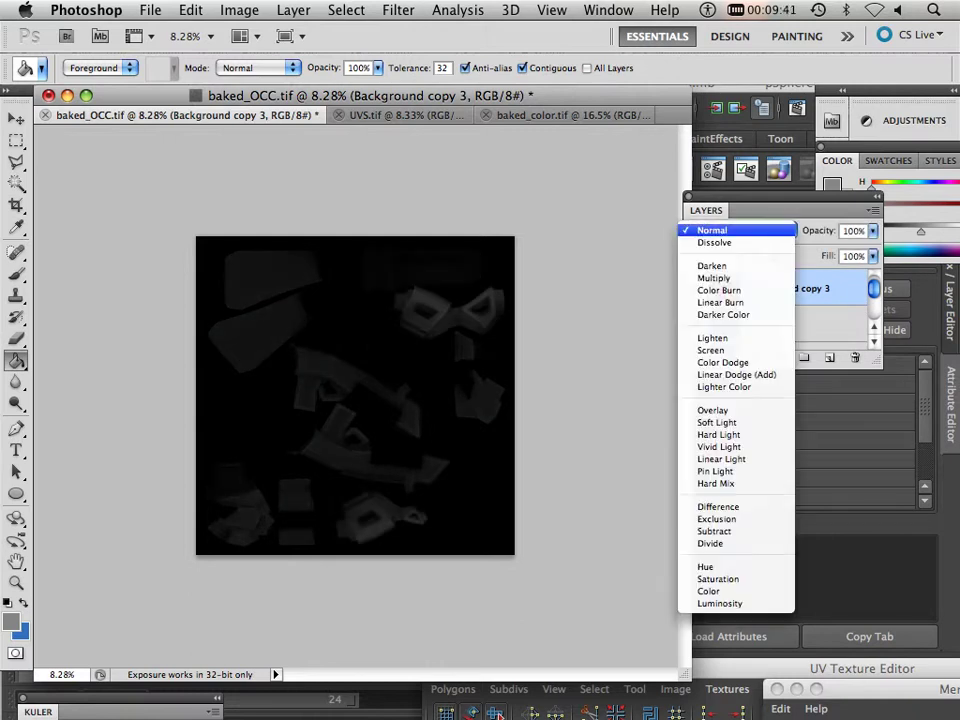
pyautogui.click(735, 374)
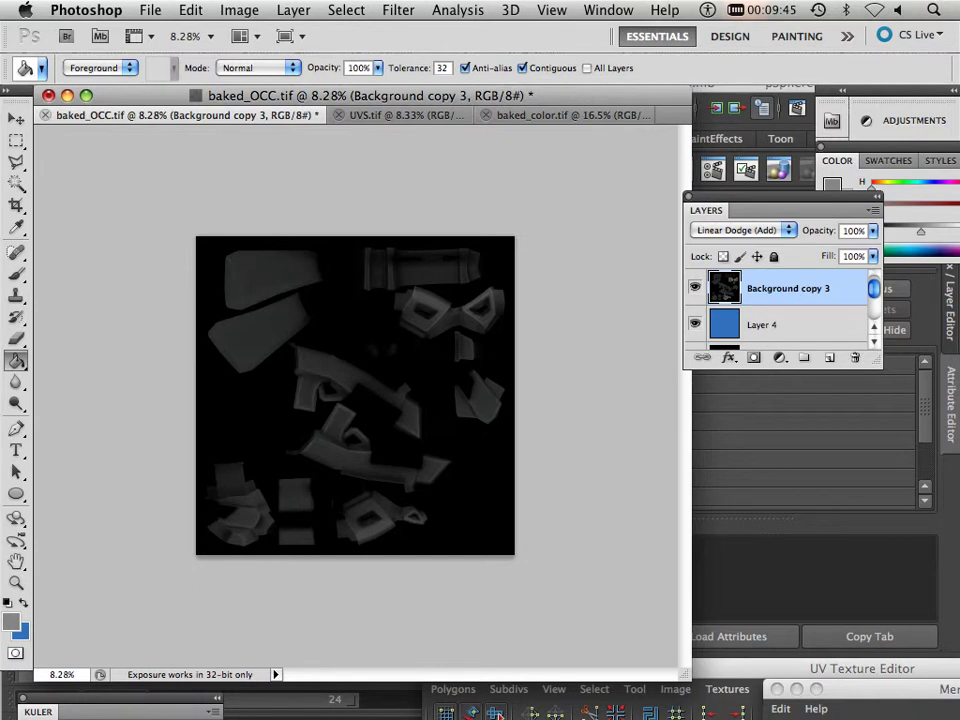
# - Move the Background copy 3 layer below the blue Layer 4, directly above Layer 3
pyautogui.scroll(10, 376, 396)
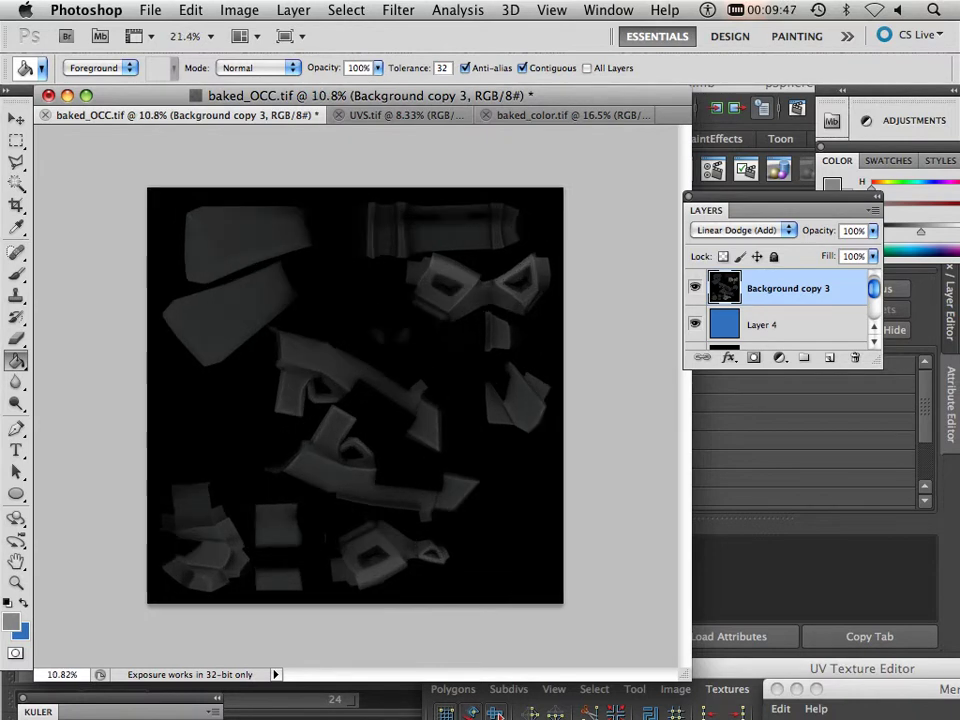
pyautogui.scroll(1, 355, 395)
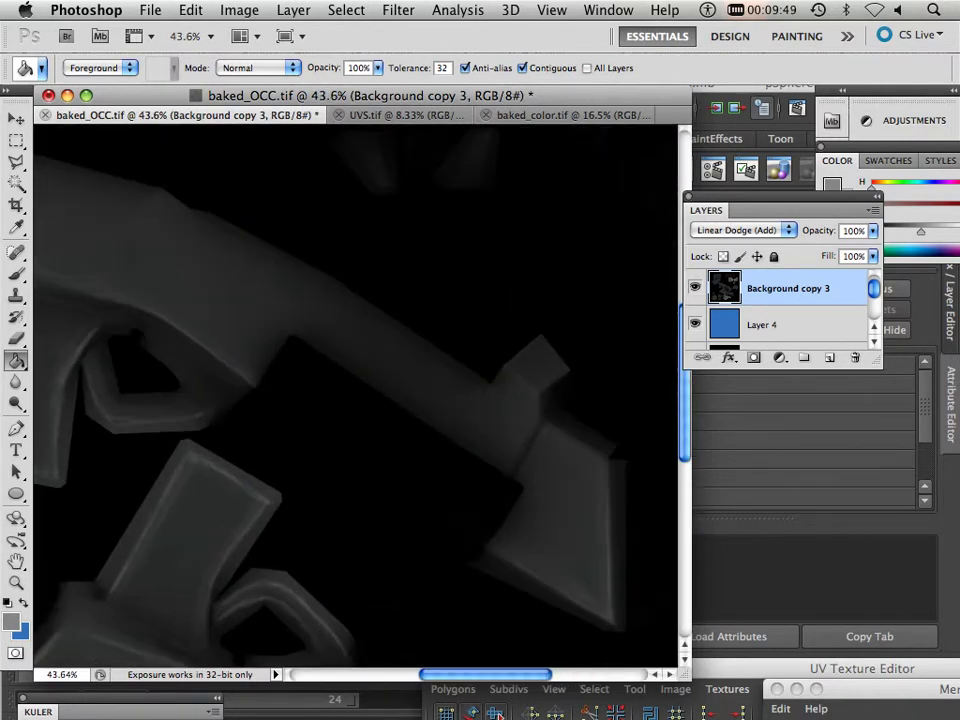
pyautogui.moveTo(780, 288); pyautogui.dragTo(780, 314)
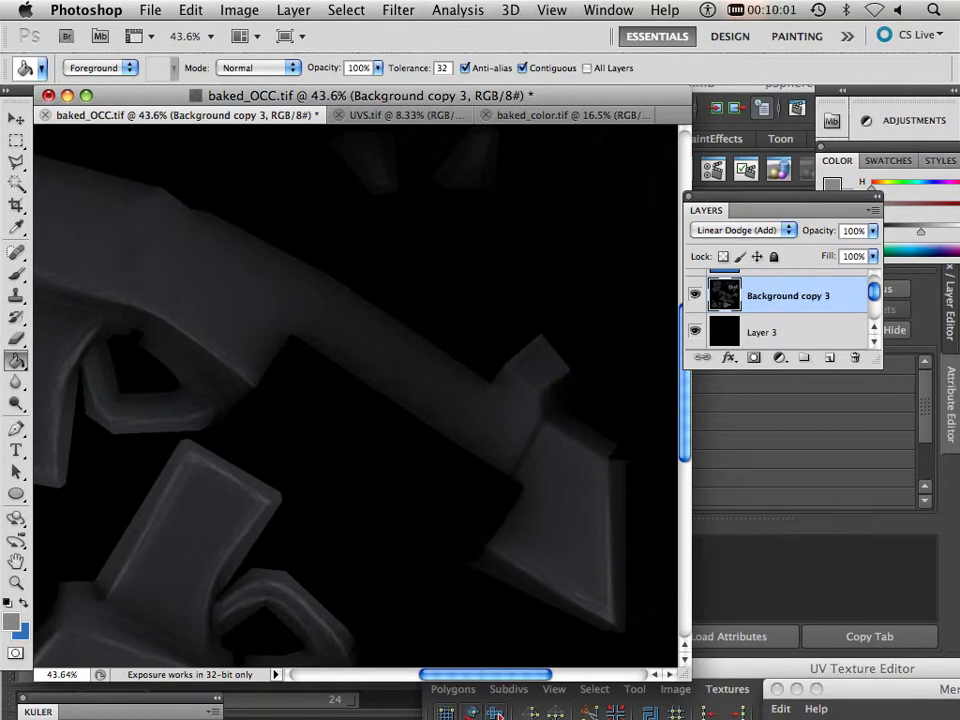
# - Toggle Background copy 2's visibility to examine its effect on the texture and review the layers beneath it
pyautogui.scroll(3, 780, 310)
pyautogui.click(695, 287)
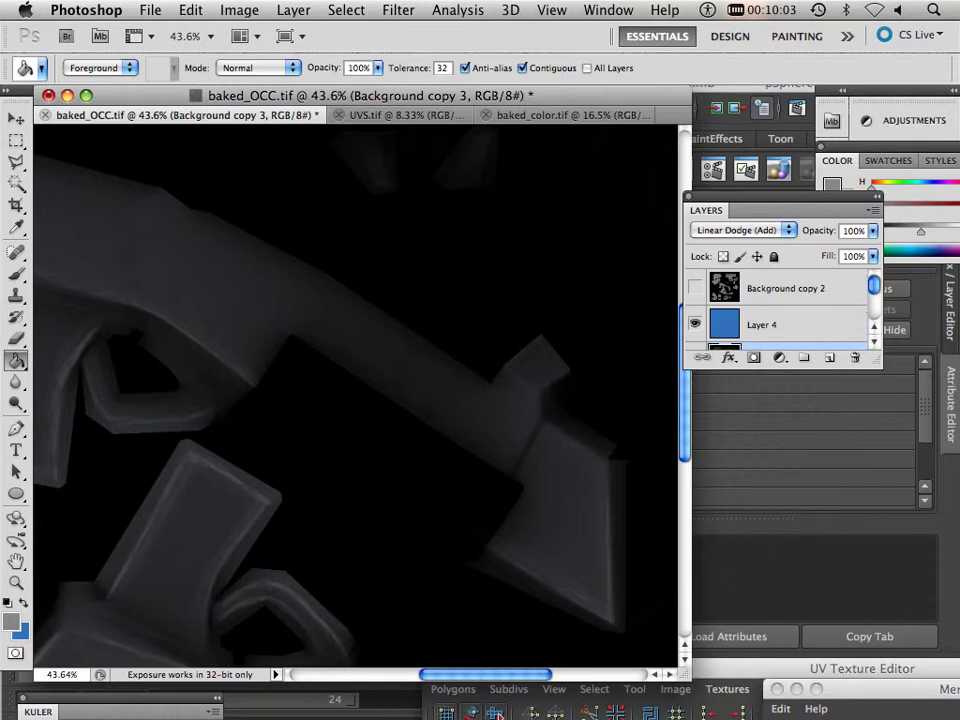
pyautogui.click(695, 287)
pyautogui.click(788, 288)
pyautogui.scroll(-5, 780, 312)
pyautogui.scroll(4, 780, 312)
pyautogui.scroll(-4, 780, 312)
pyautogui.scroll(3, 780, 310)
pyautogui.scroll(3, 780, 310)
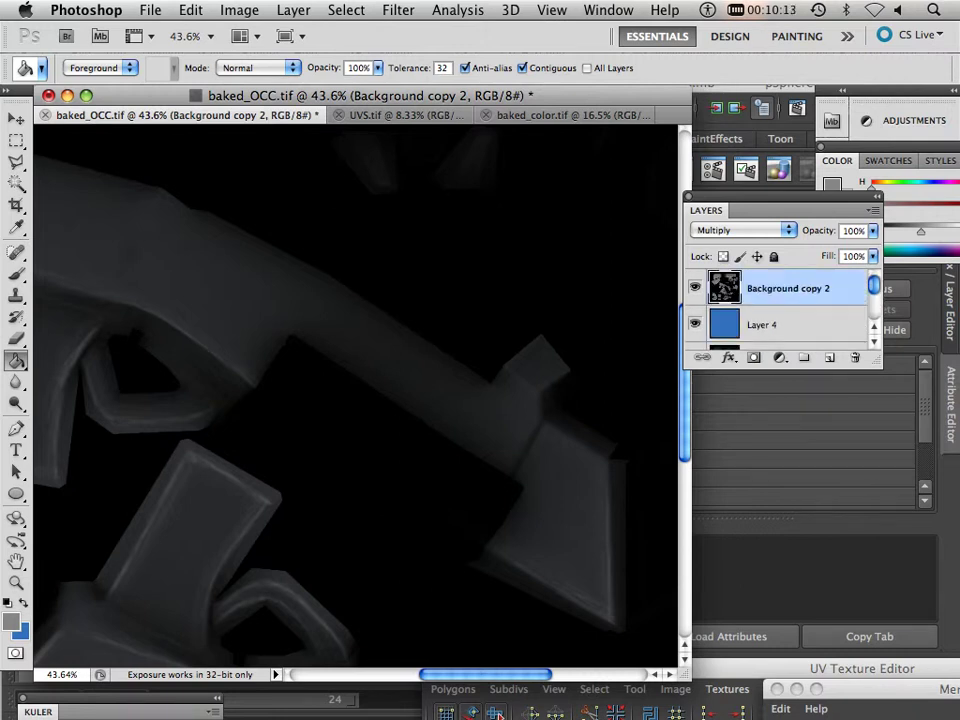
pyautogui.click(695, 288)
pyautogui.click(695, 288)
# - Expand Group 1 lower in the layer stack and look through the layers it contains
pyautogui.scroll(-3, 695, 290)
pyautogui.scroll(-1, 780, 310)
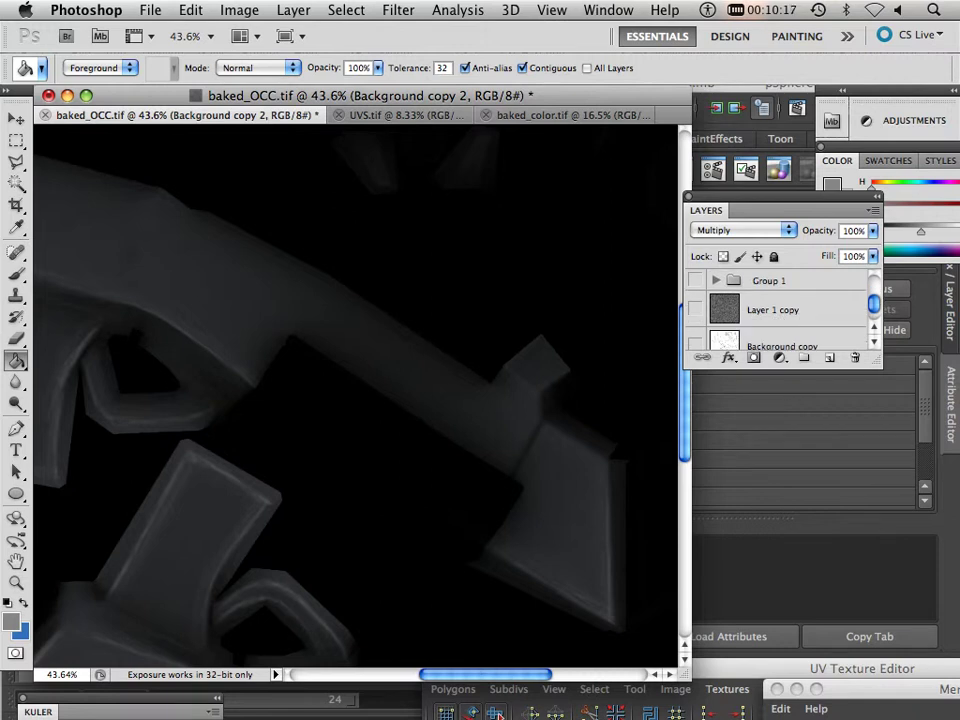
pyautogui.click(716, 281)
pyautogui.scroll(-8, 774, 310)
pyautogui.scroll(2, 780, 310)
pyautogui.scroll(-2, 780, 310)
pyautogui.scroll(10, 780, 310)
pyautogui.scroll(2, 780, 310)
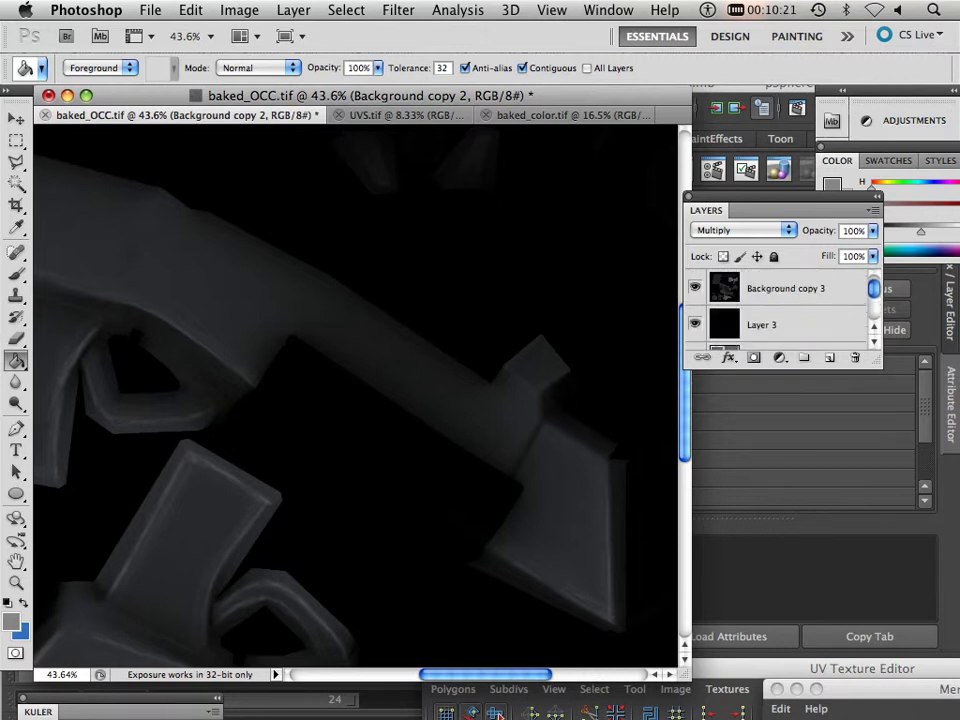
# - Compare the gun texture with Background copy 2 and then Background copy 3 hidden and shown
pyautogui.click(695, 288)
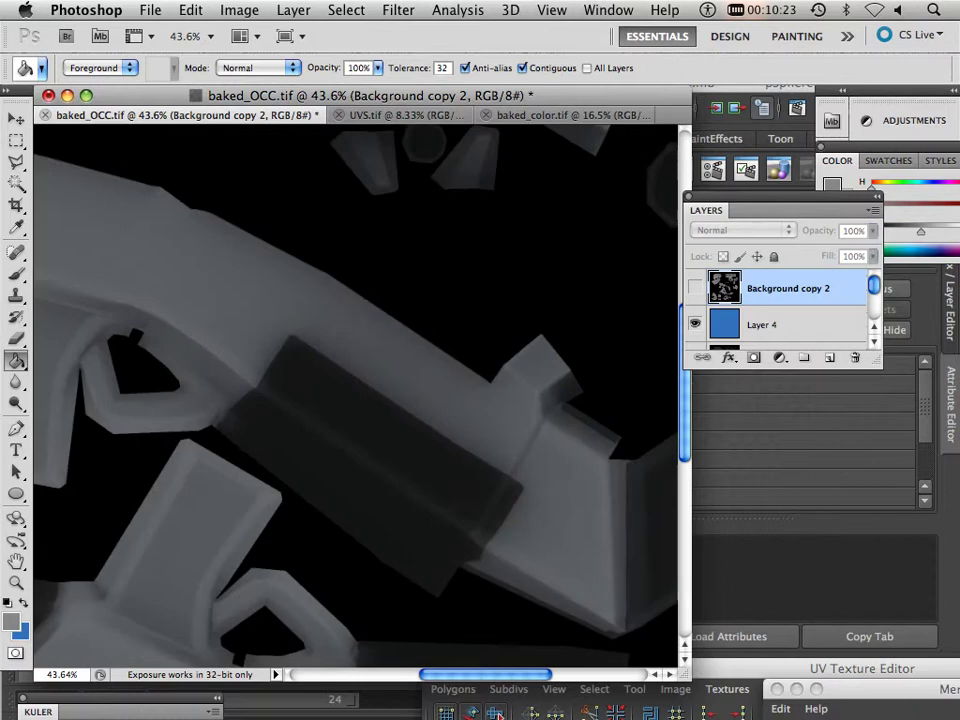
pyautogui.click(695, 288)
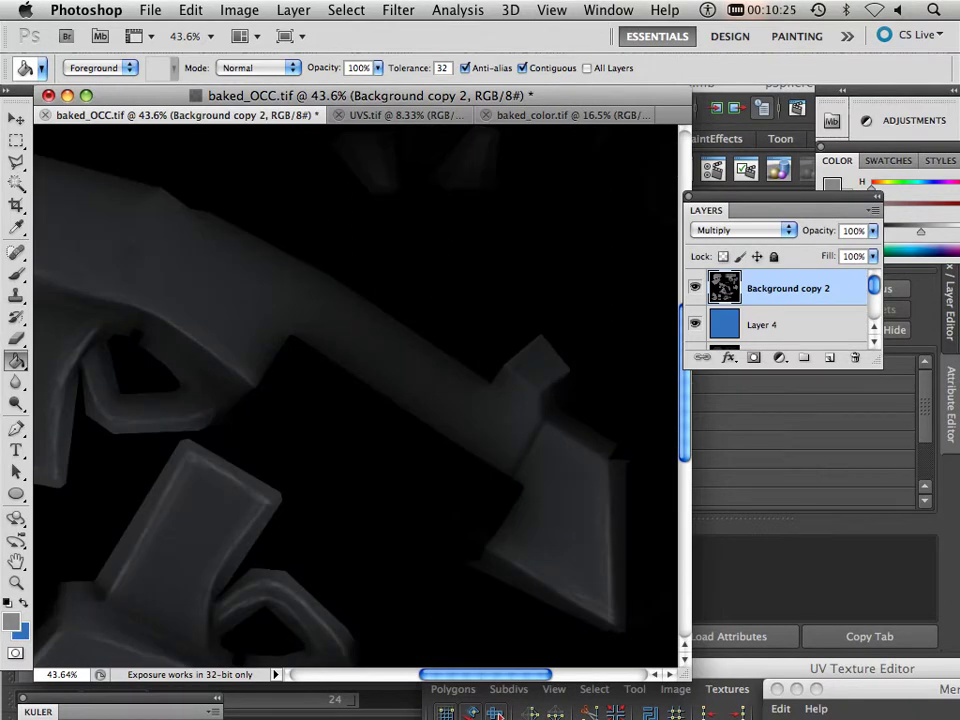
pyautogui.scroll(-1, 695, 306)
pyautogui.click(695, 324)
pyautogui.click(695, 324)
pyautogui.click(695, 324)
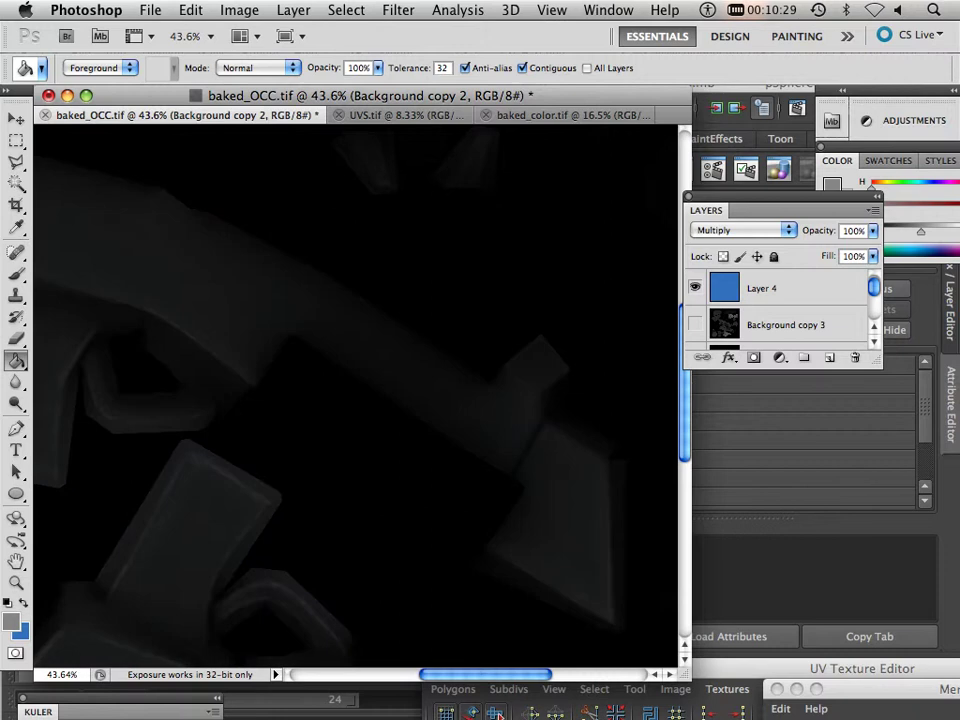
pyautogui.click(695, 324)
# - Lower the opacity of the Background copy 3 layer to 43% and check the whole texture
pyautogui.click(788, 324)
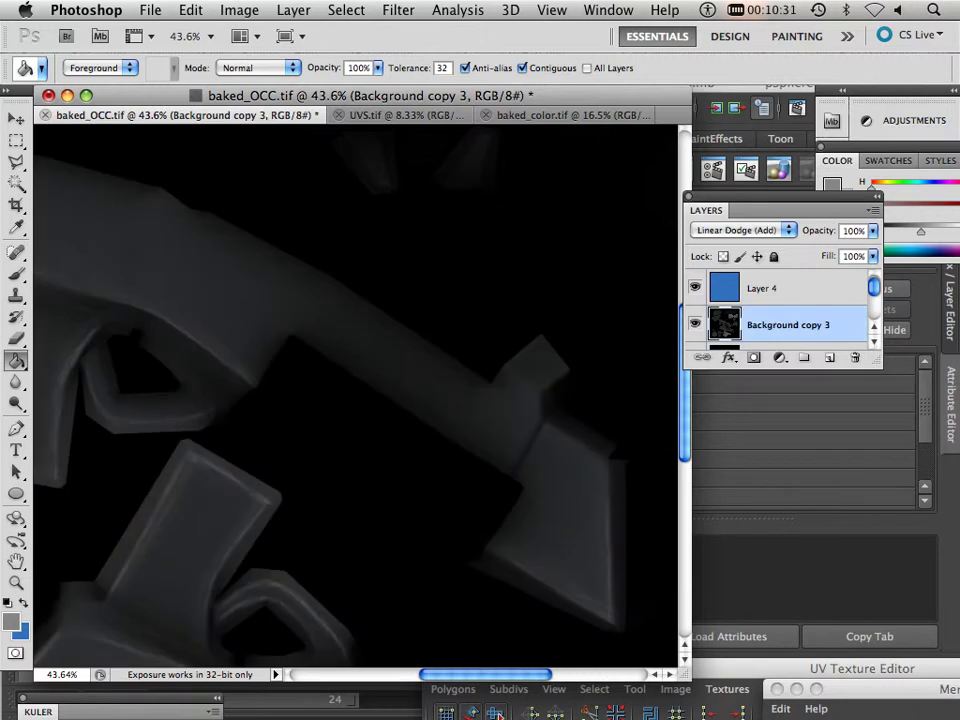
pyautogui.click(872, 230)
pyautogui.moveTo(871, 248); pyautogui.dragTo(817, 248)
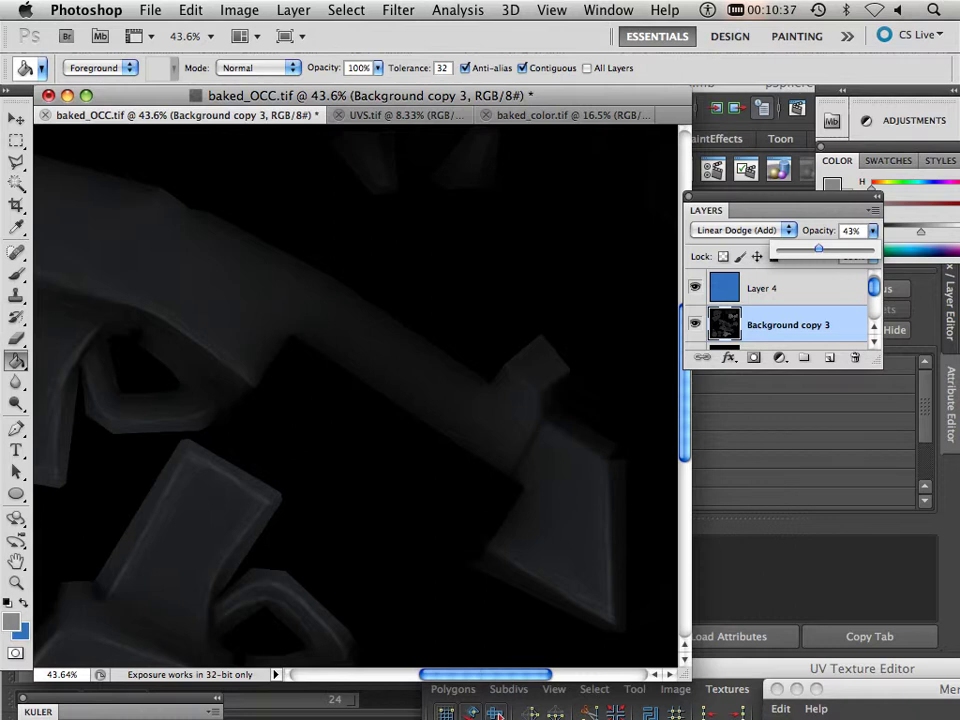
pyautogui.scroll(2, 355, 396)
pyautogui.scroll(-10, 355, 396)
pyautogui.scroll(-2, 355, 394)
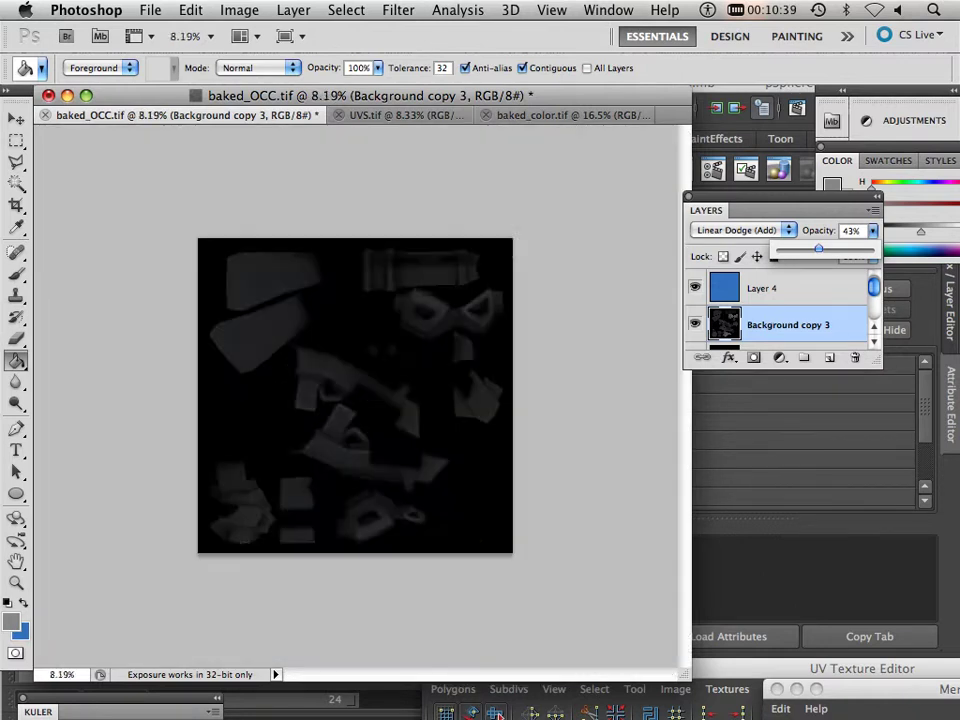
pyautogui.scroll(5, 355, 394)
pyautogui.scroll(-3, 355, 394)
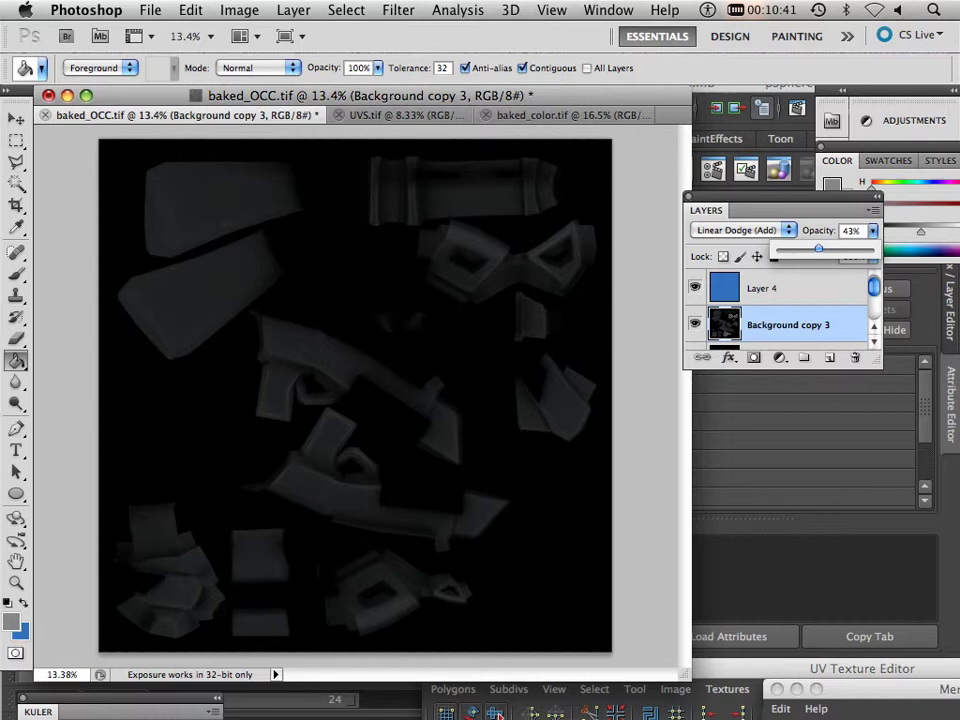
# - Duplicate the Background copy 3 layer
pyautogui.click(239, 10)
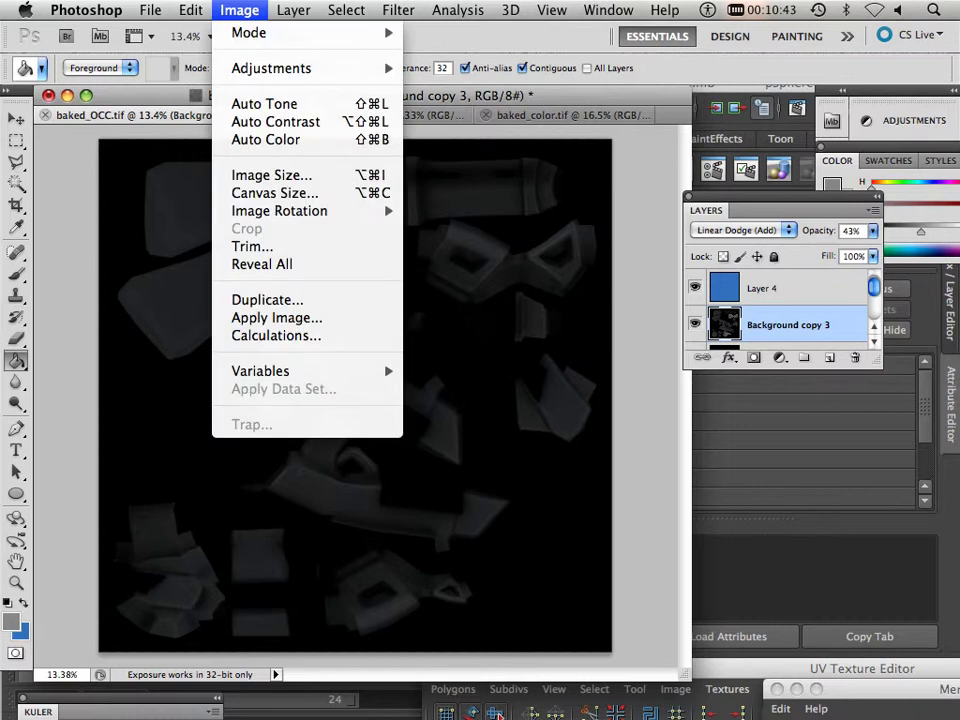
pyautogui.press('Escape')
pyautogui.press('super+j')
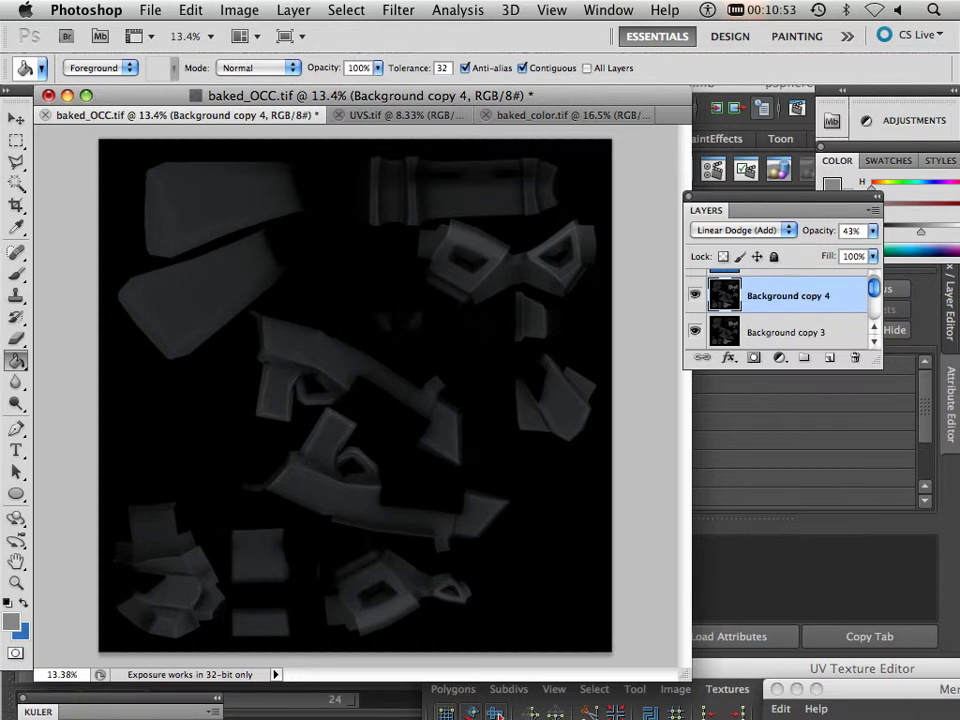
# - Raise the exposure of the Background copy 4 layer to +1.61
pyautogui.scroll(10, 412, 378)
pyautogui.scroll(-1, 412, 378)
pyautogui.scroll(-6, 355, 395)
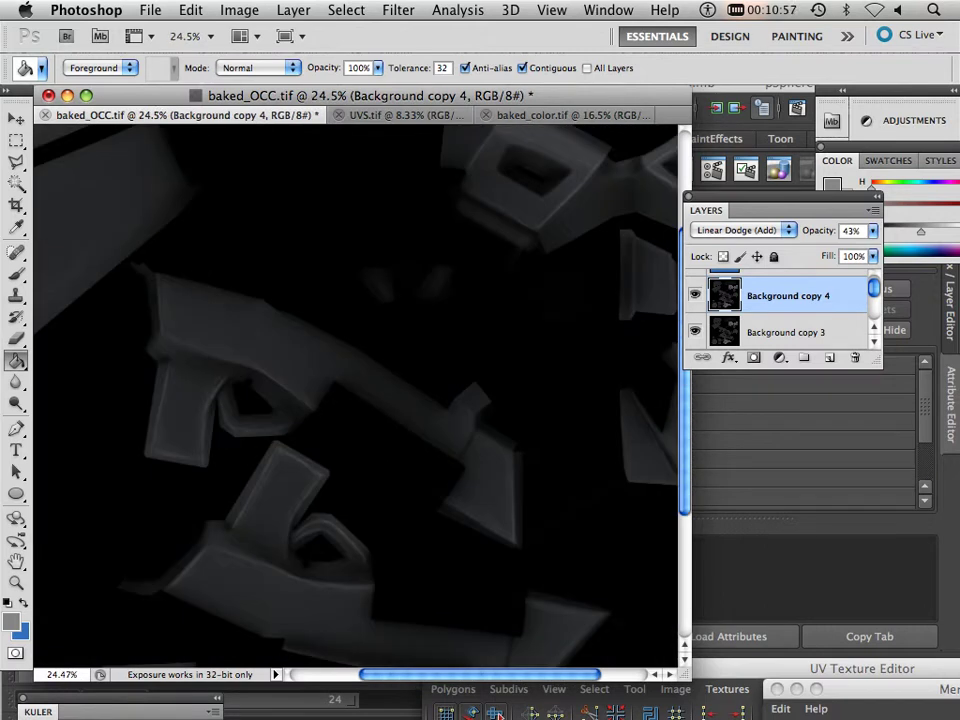
pyautogui.click(239, 10)
pyautogui.moveTo(271, 68)
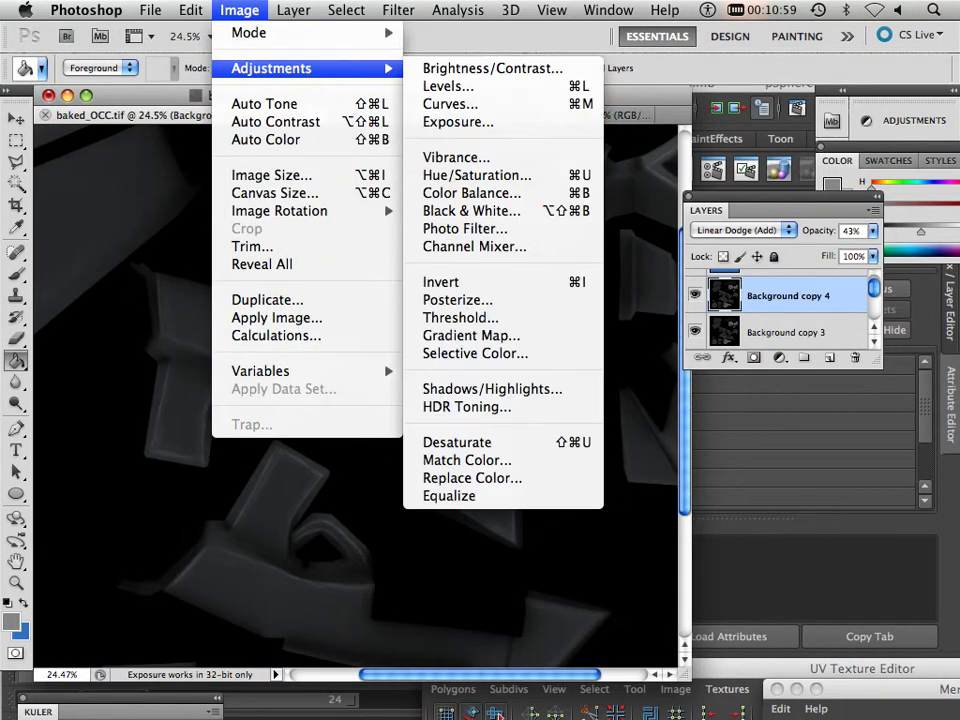
pyautogui.click(458, 121)
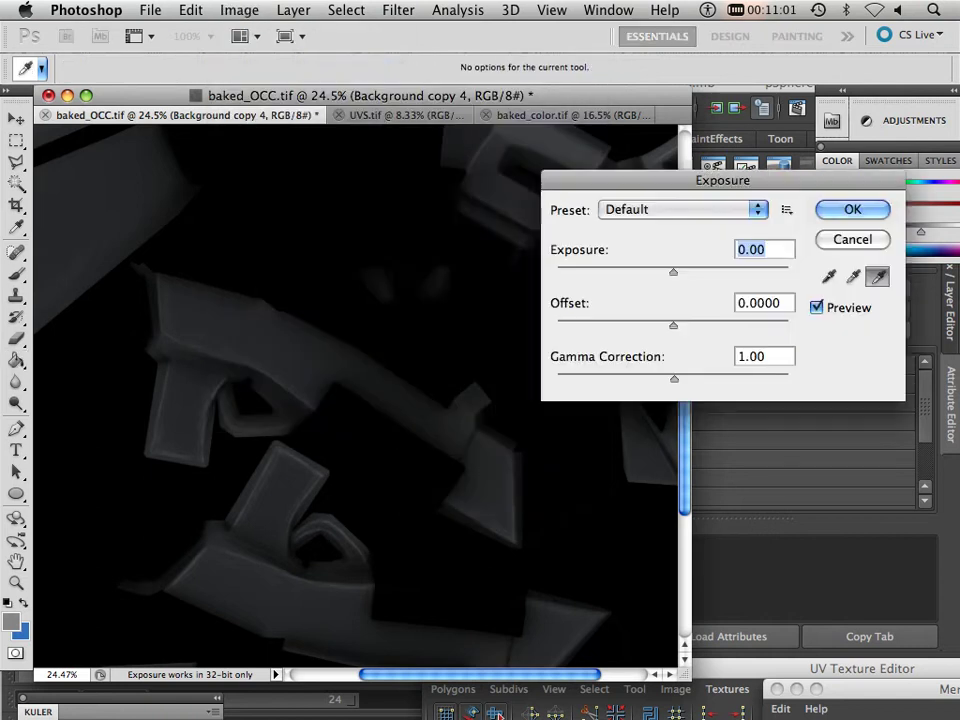
pyautogui.moveTo(673, 272); pyautogui.dragTo(700, 271)
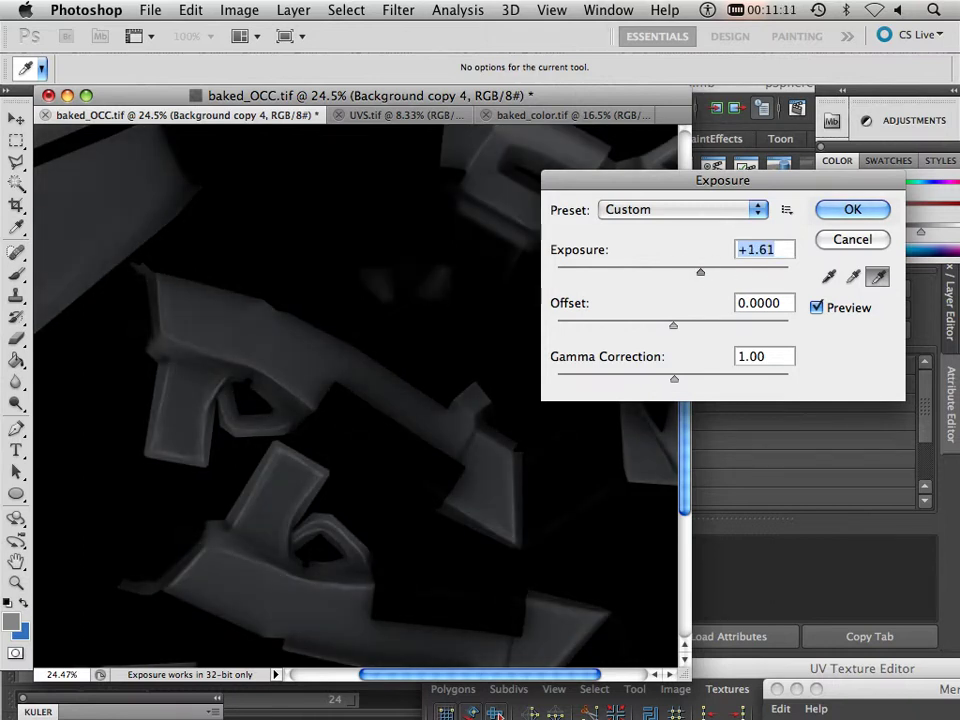
pyautogui.press('Return')
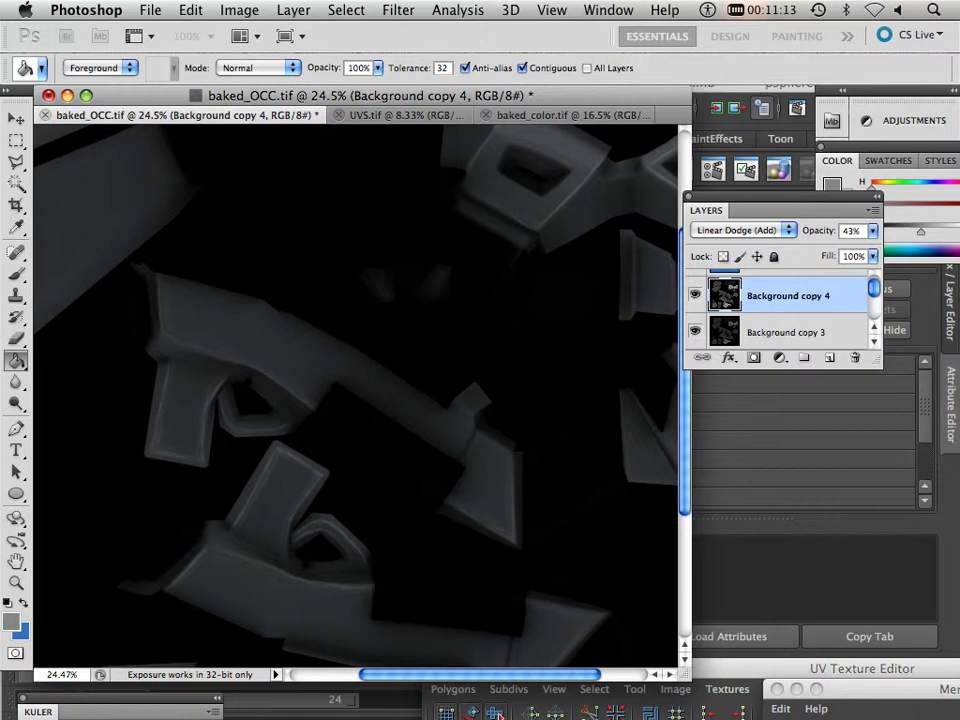
# - Compare the gun texture with the Background copy 2 layer hidden and shown
pyautogui.scroll(3, 785, 311)
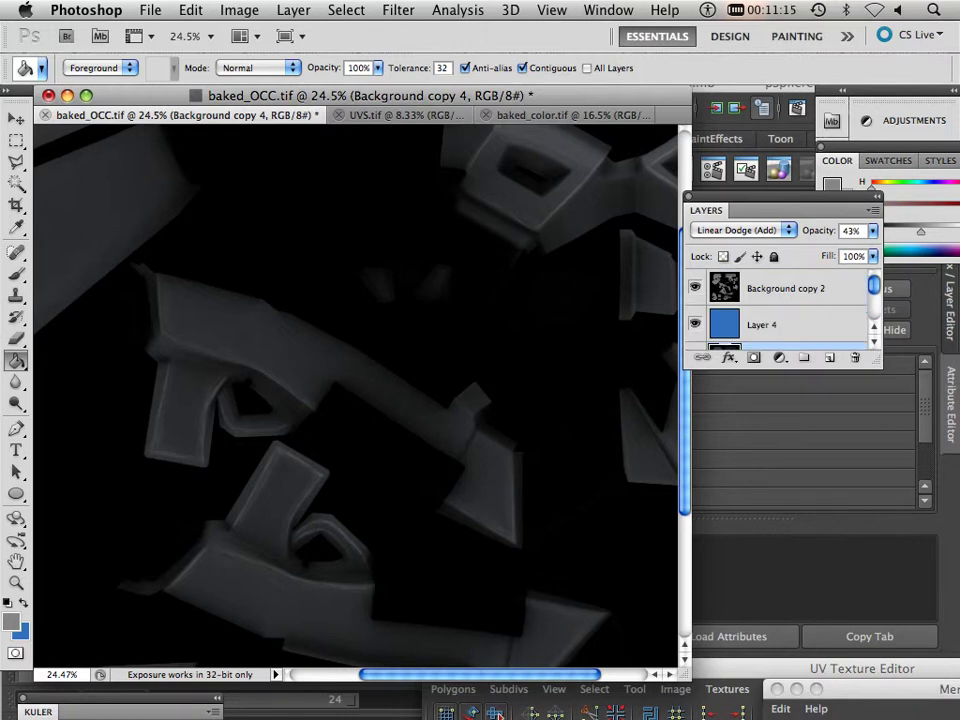
pyautogui.click(695, 288)
pyautogui.click(695, 288)
pyautogui.click(695, 288)
pyautogui.click(695, 287)
pyautogui.scroll(-2, 785, 310)
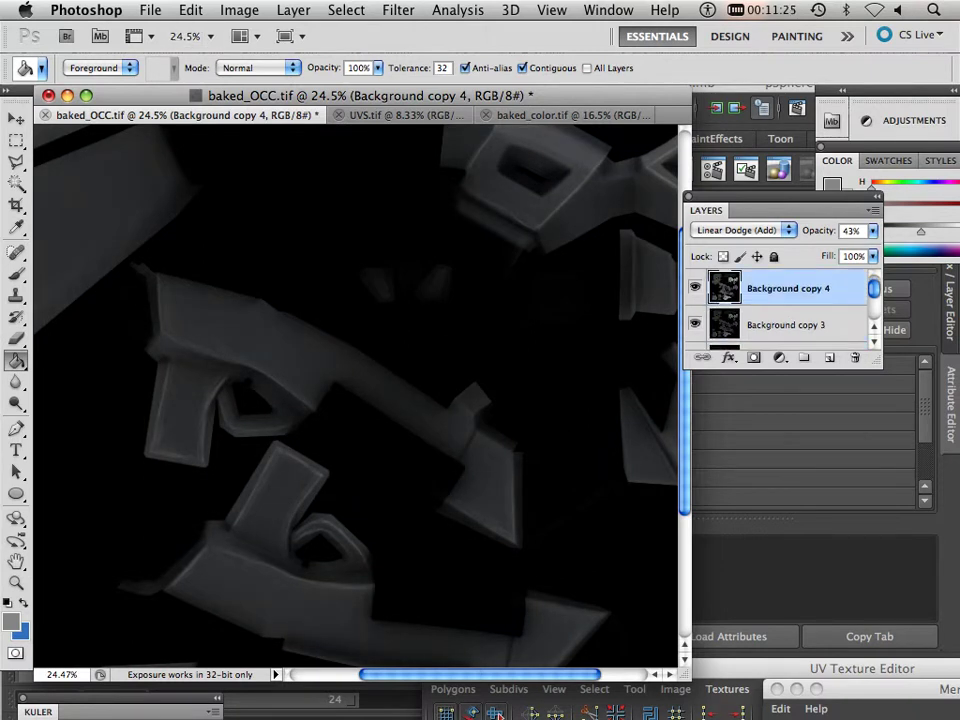
# - Save the edited baked_OCC.tif texture and switch to Maya
pyautogui.click(150, 10)
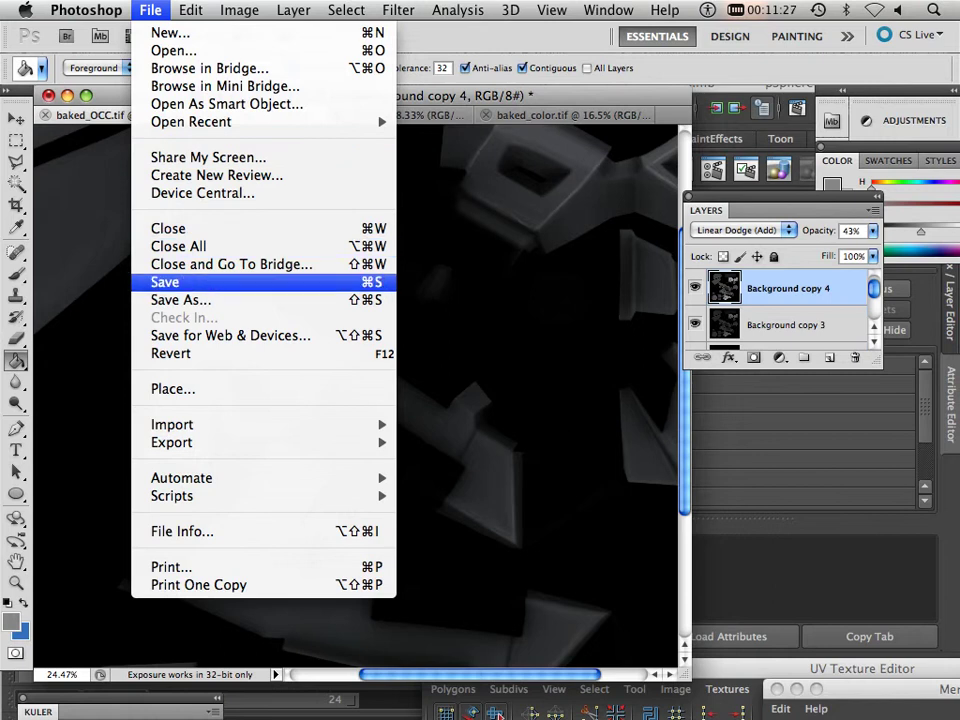
pyautogui.click(165, 282)
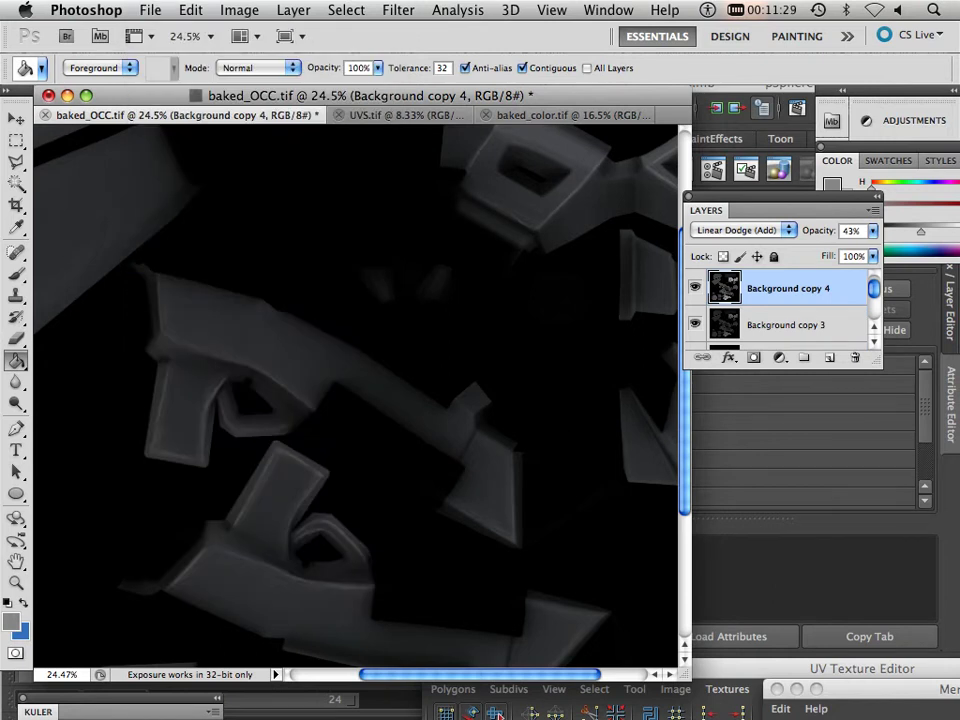
pyautogui.moveTo(272, 703)
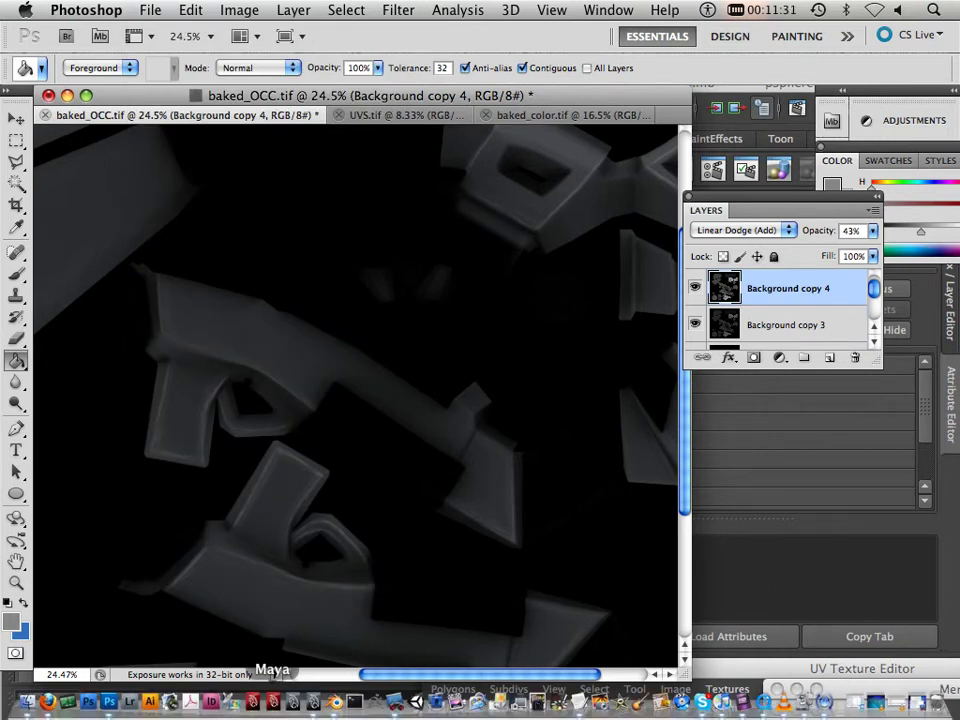
pyautogui.click(272, 703)
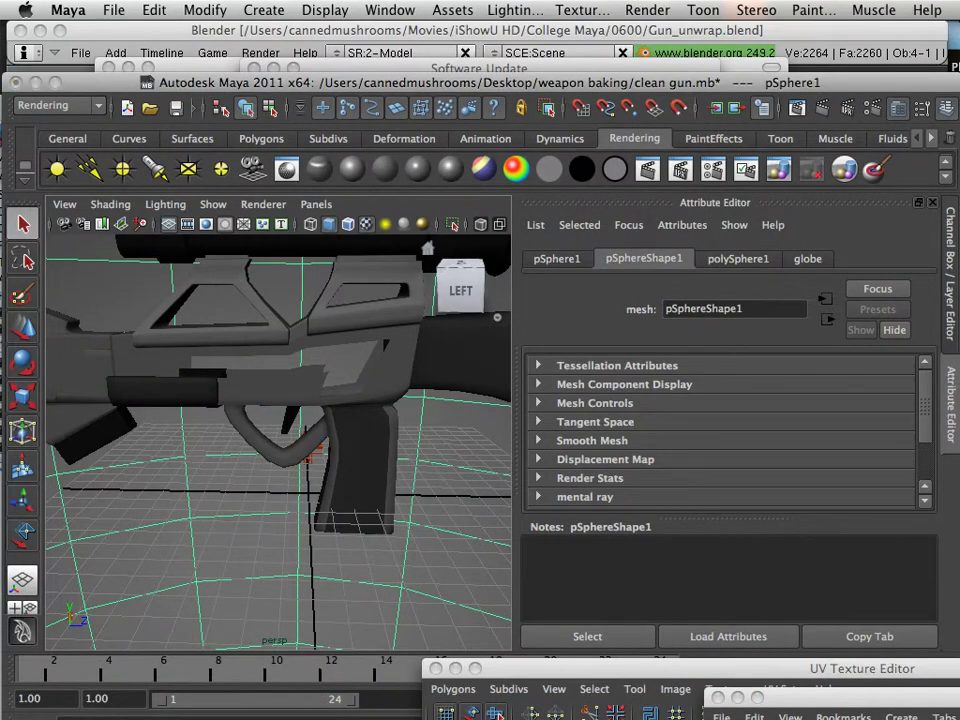
# - Create a new Lambert material in the Hypershade and rename it gun
pyautogui.click(362, 352)
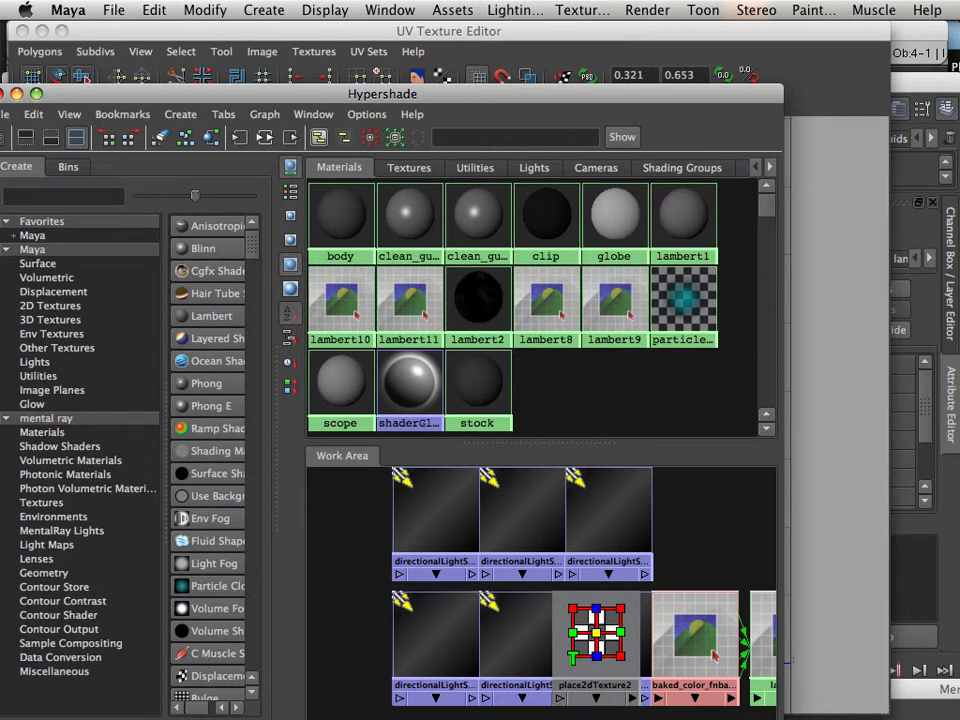
pyautogui.click(212, 316)
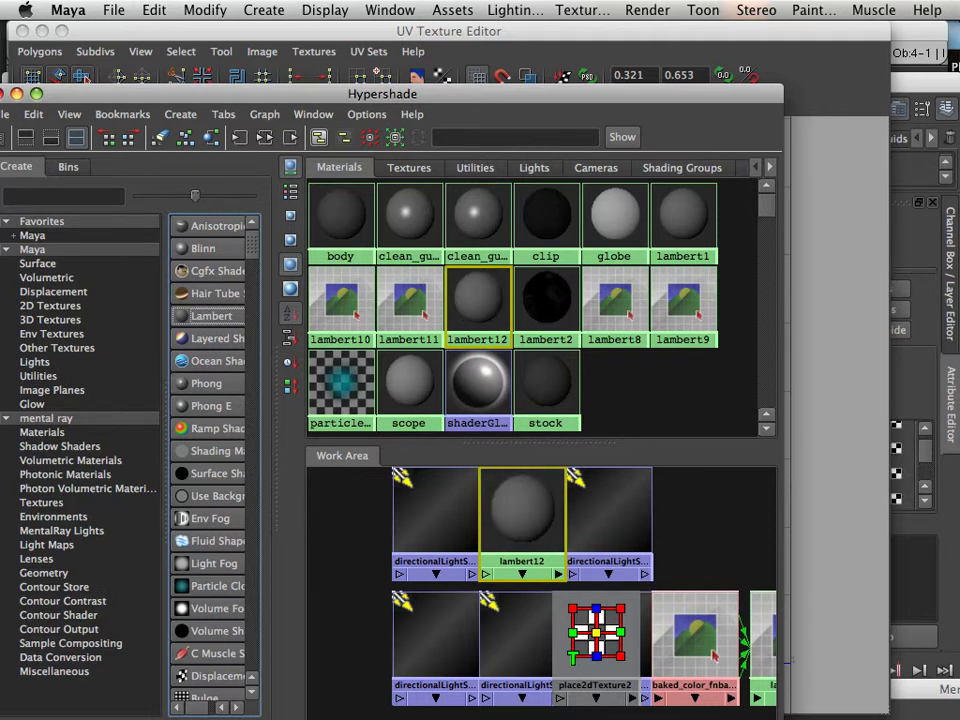
pyautogui.moveTo(200, 31); pyautogui.dragTo(63, 514)
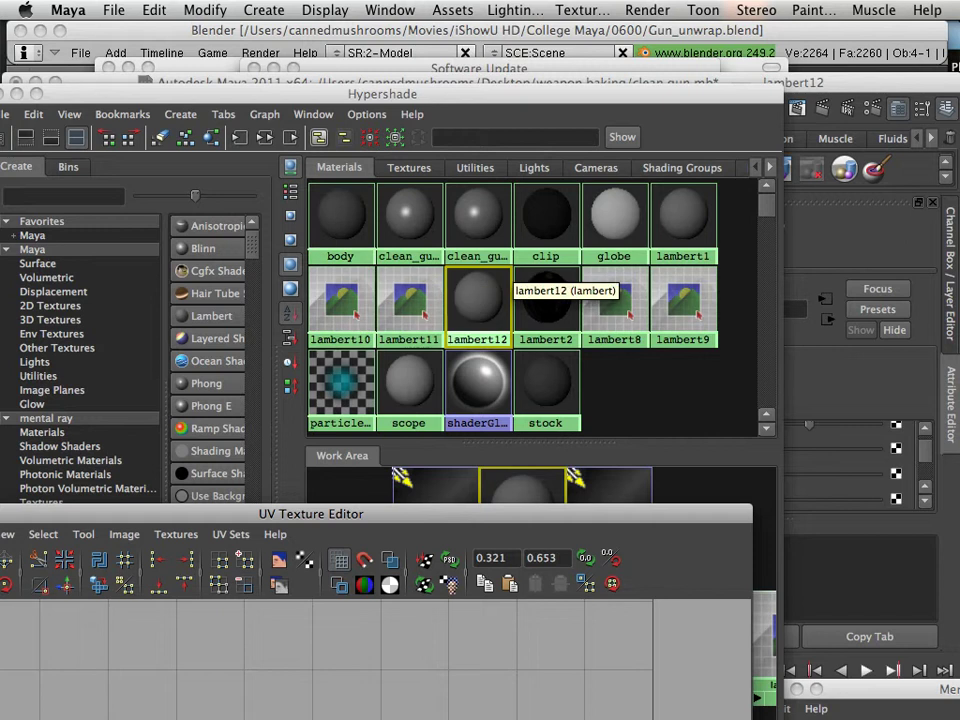
pyautogui.click(480, 297)
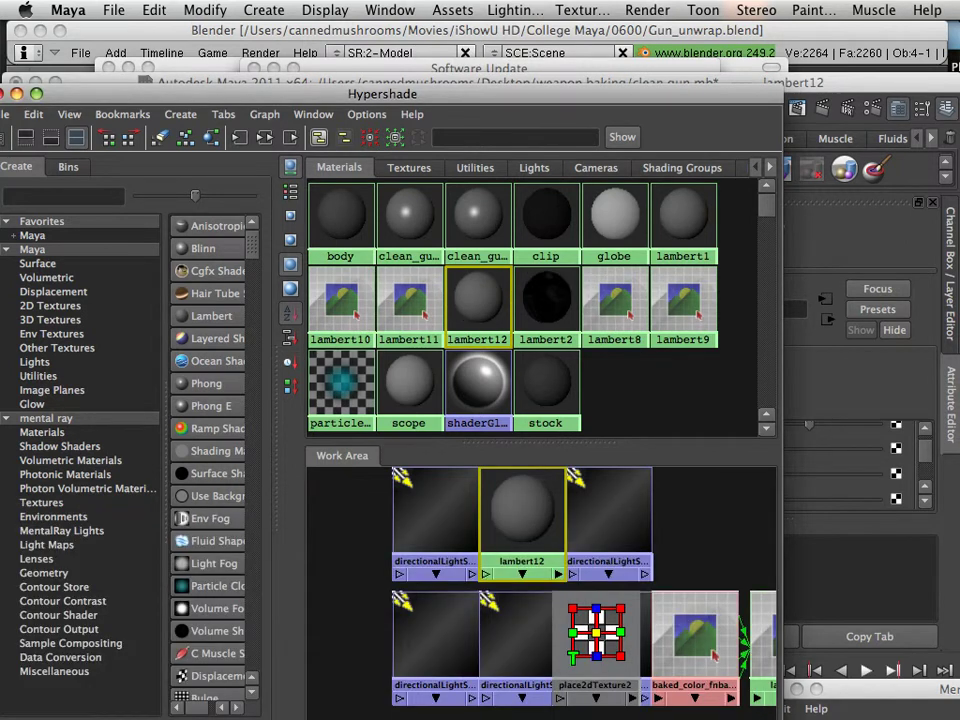
pyautogui.moveTo(560, 94); pyautogui.dragTo(224, 119)
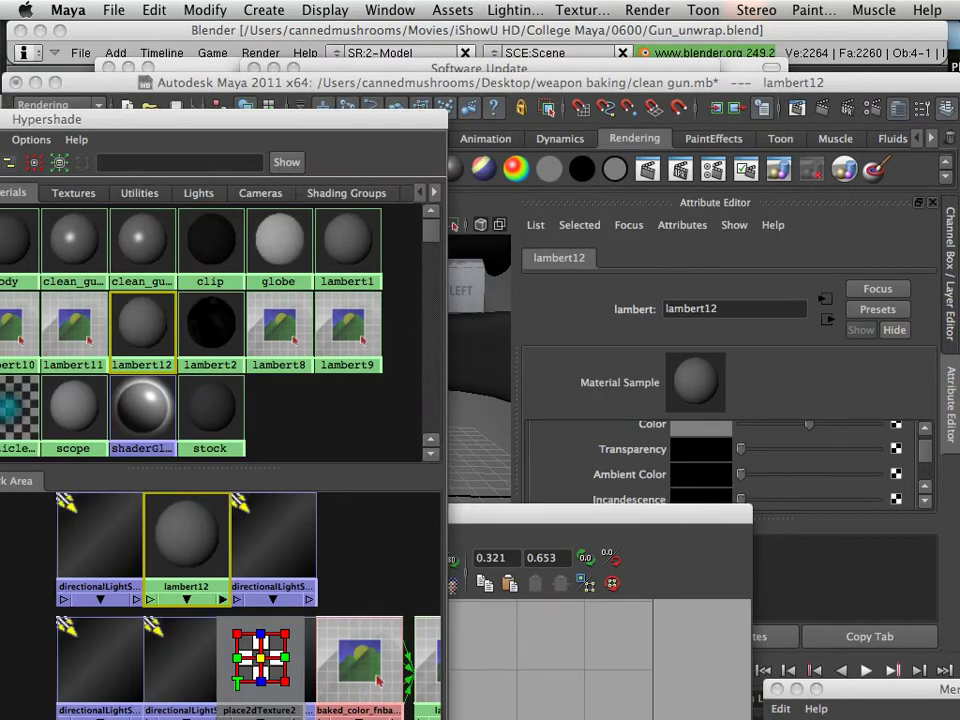
pyautogui.click(640, 83)
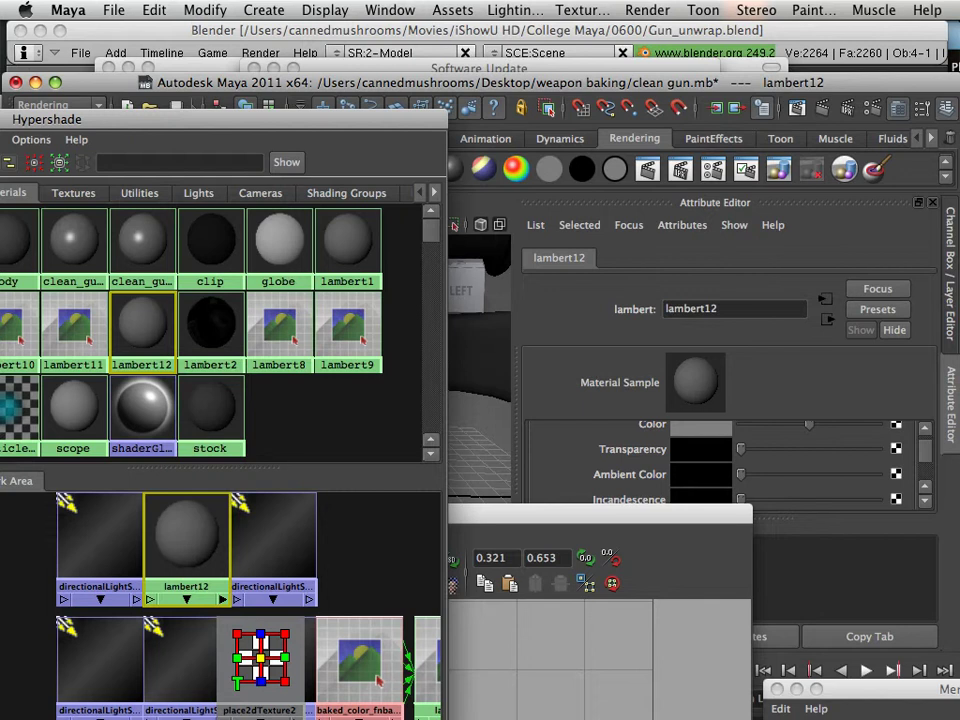
pyautogui.click(734, 309)
pyautogui.doubleClick(704, 309)
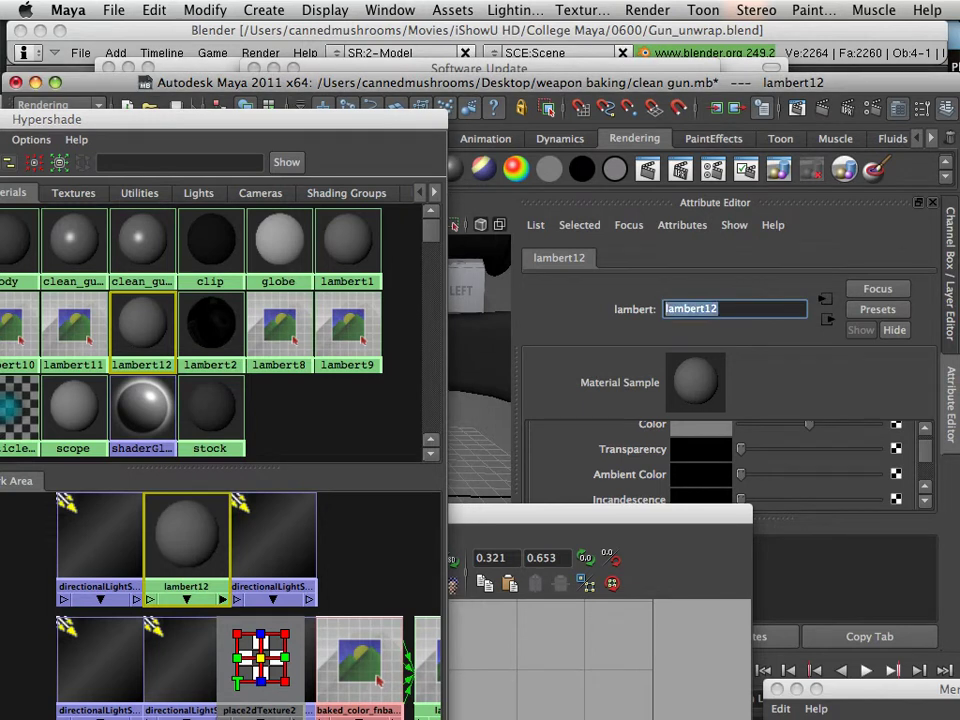
pyautogui.press('Return')
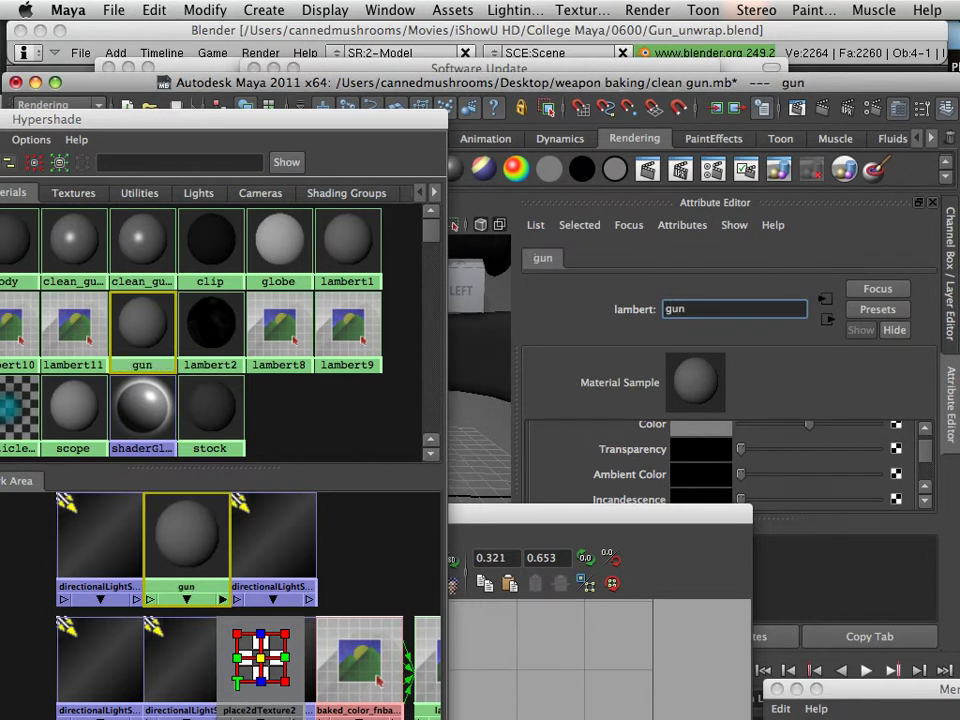
# - Connect the baked_OCC file texture to the color input of the gun material
pyautogui.moveTo(230, 119); pyautogui.dragTo(543, 111)
pyautogui.click(386, 184)
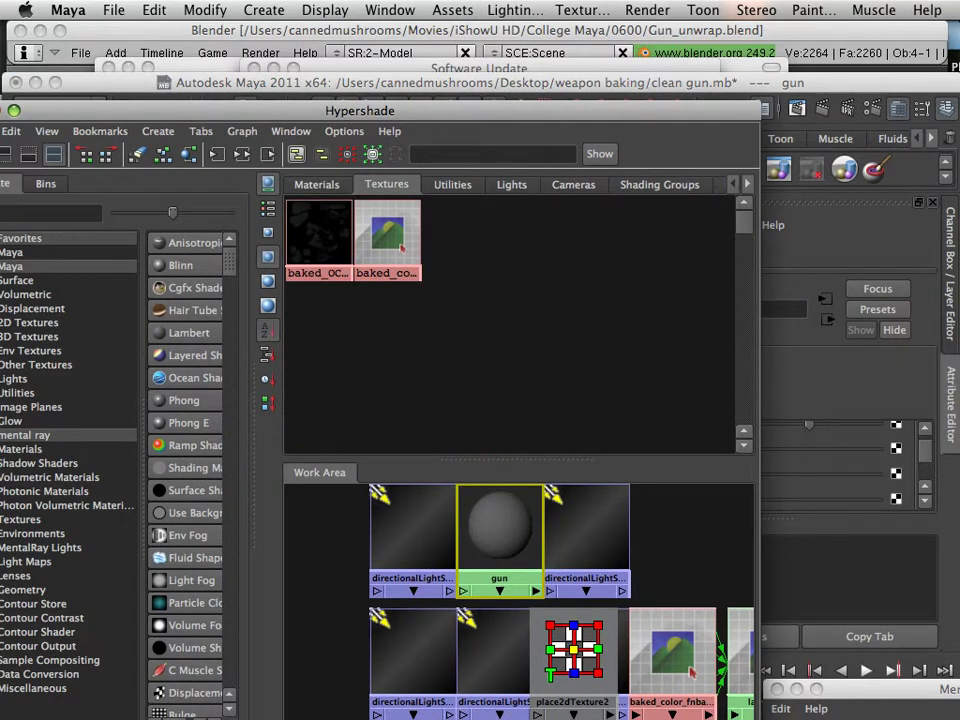
pyautogui.moveTo(330, 232); pyautogui.dragTo(495, 535)
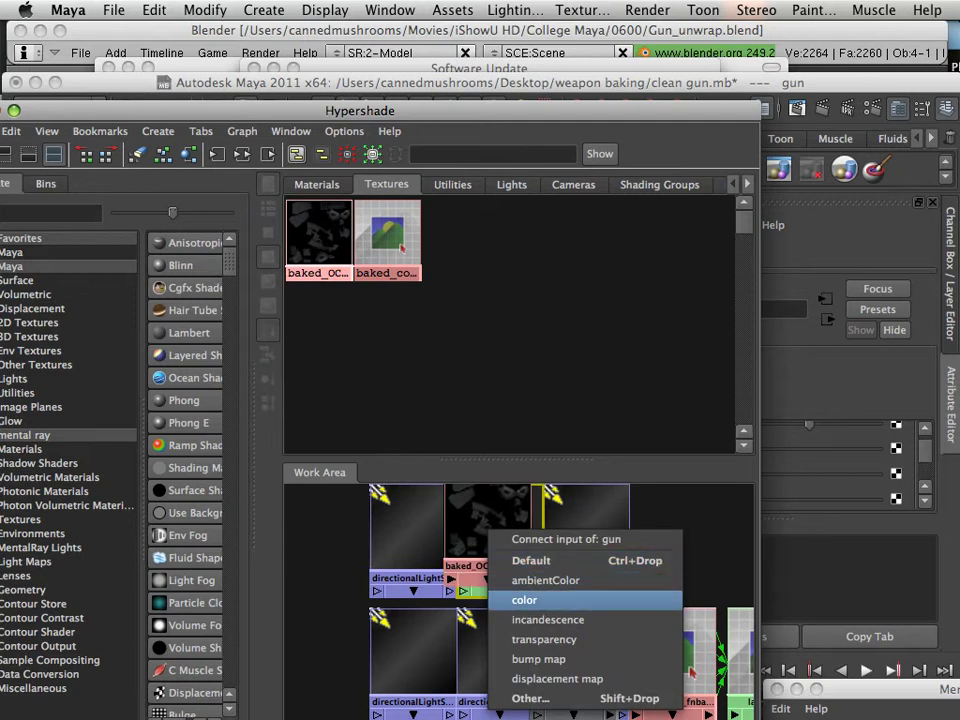
pyautogui.click(530, 600)
pyautogui.moveTo(512, 515); pyautogui.dragTo(629, 539)
# - Assign the gun material to the gun mesh and check the textured weapon as a whole
pyautogui.moveTo(300, 112); pyautogui.dragTo(344, 397)
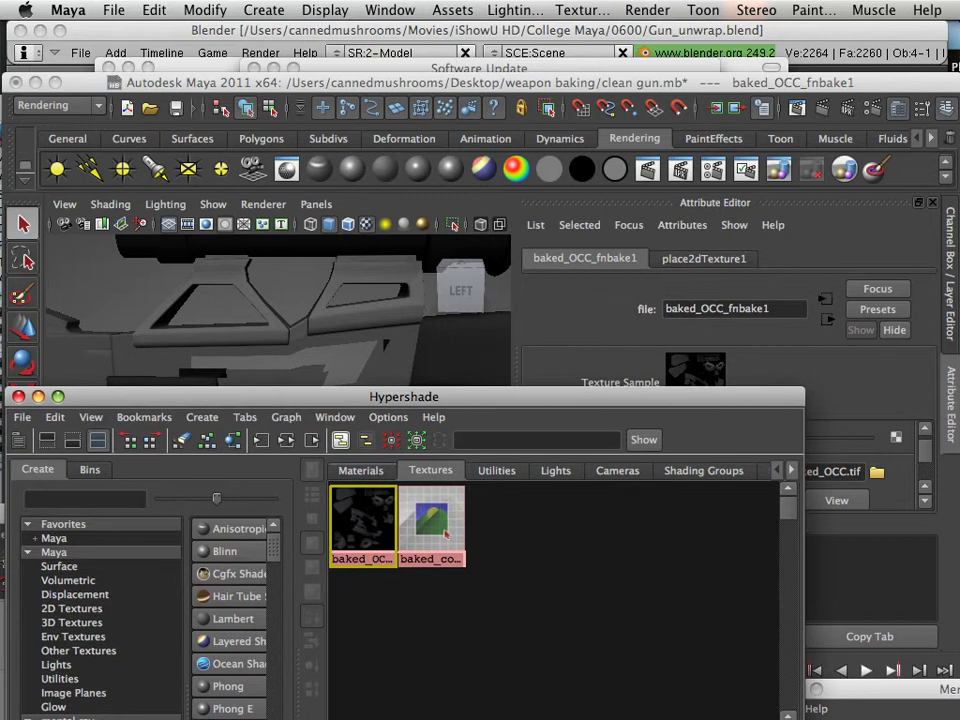
pyautogui.click(360, 470)
pyautogui.moveTo(706, 530); pyautogui.dragTo(516, 402)
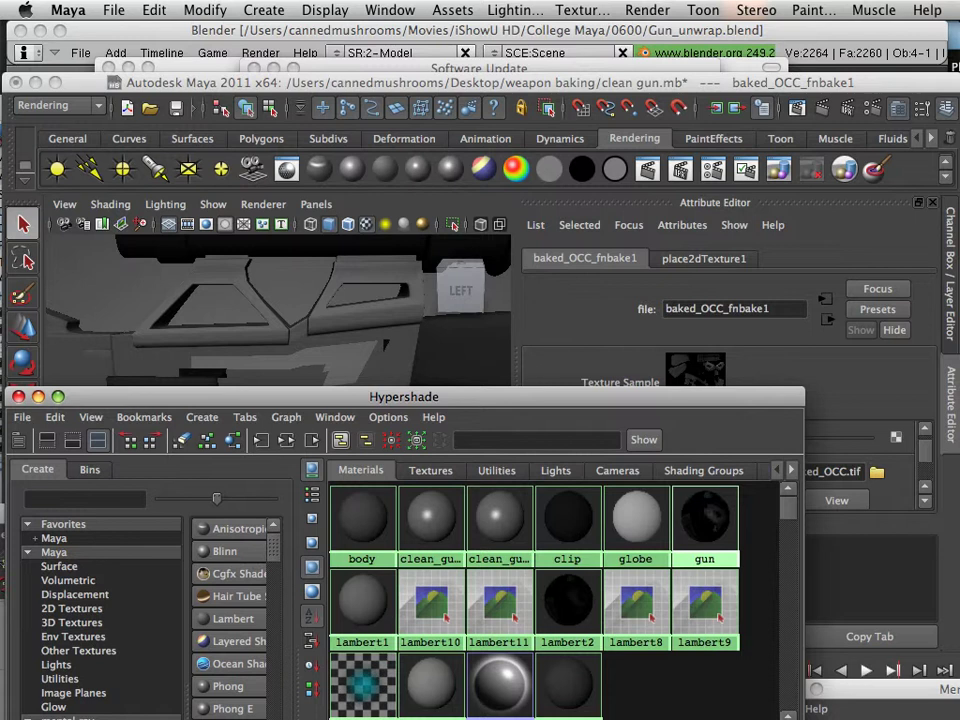
pyautogui.scroll(2, 400, 320)
pyautogui.click(400, 320)
pyautogui.scroll(-3, 400, 320)
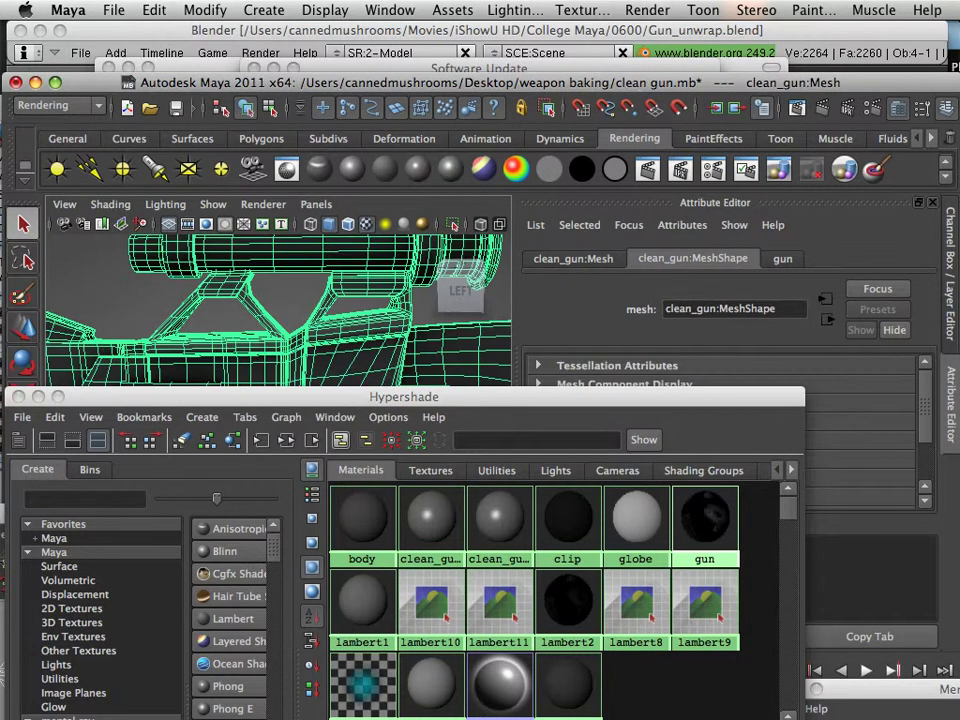
pyautogui.click(285, 298)
pyautogui.scroll(-3, 285, 298)
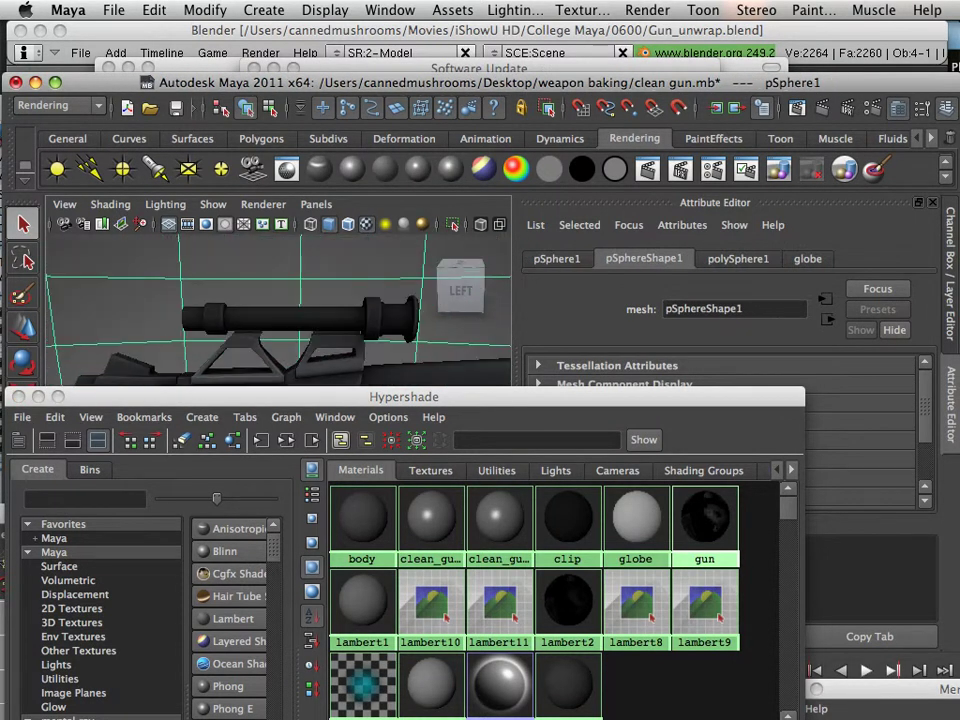
pyautogui.moveTo(310, 397); pyautogui.dragTo(286, 567)
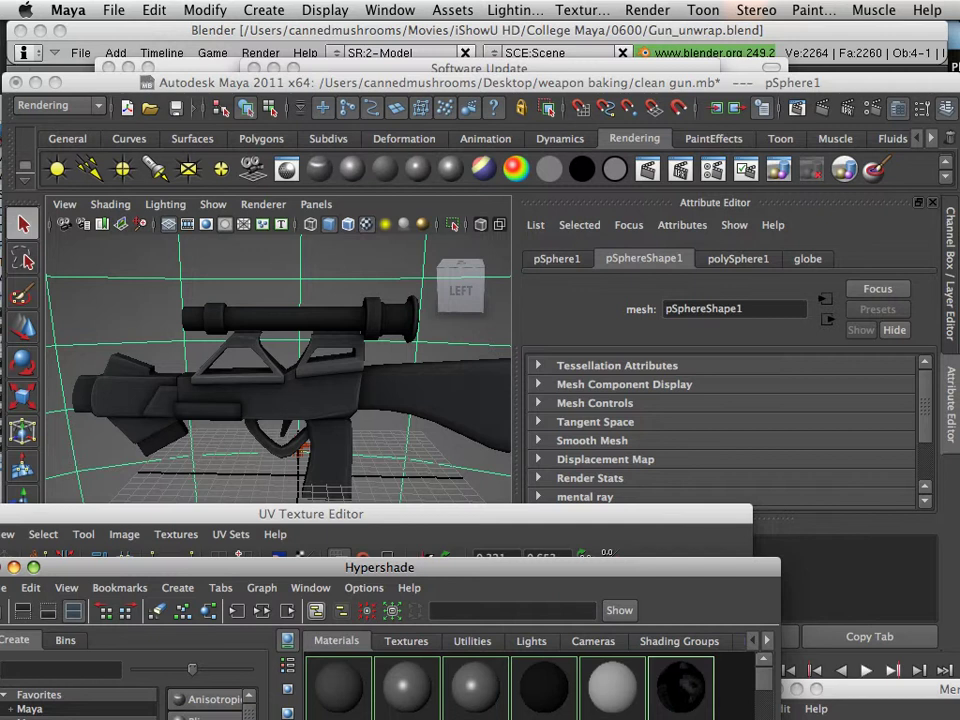
# - Optimize the scene size to clear out the unused materials
pyautogui.click(113, 10)
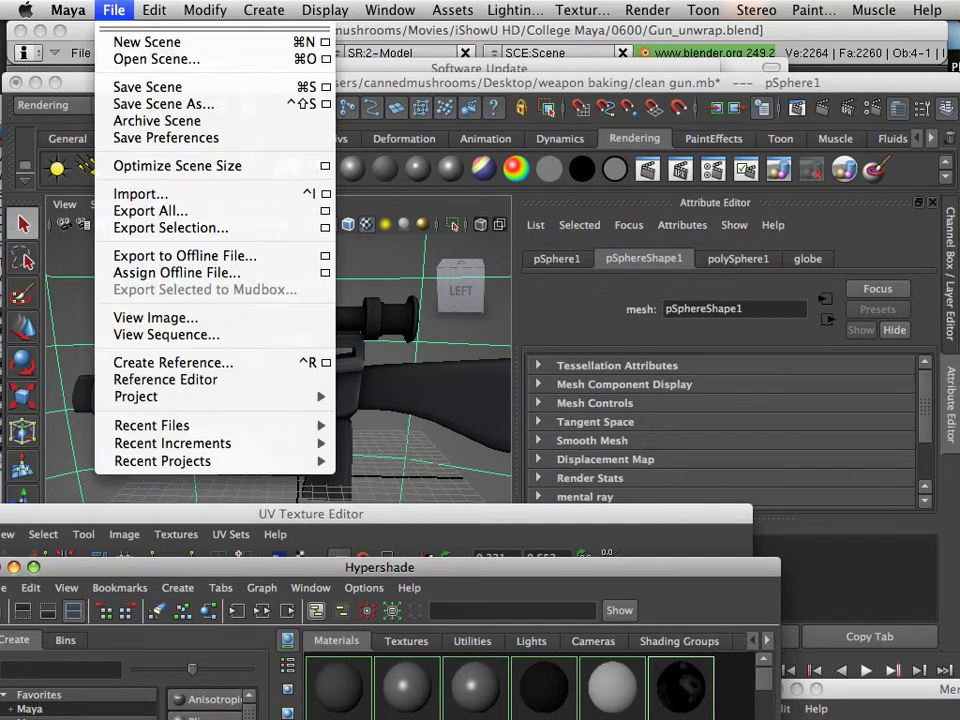
pyautogui.click(178, 166)
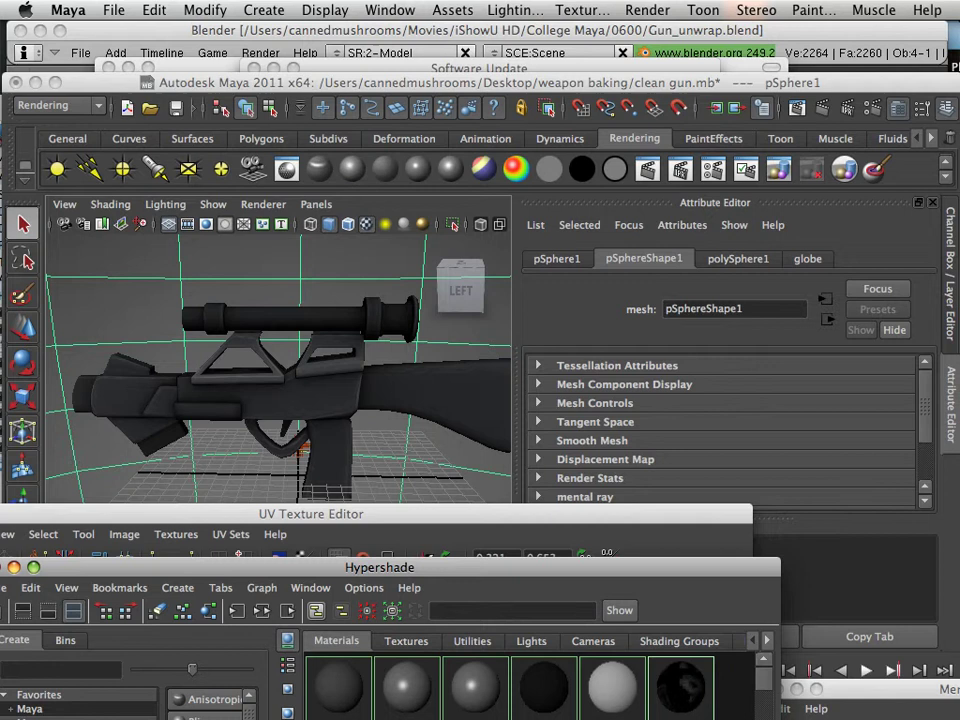
pyautogui.press('Return')
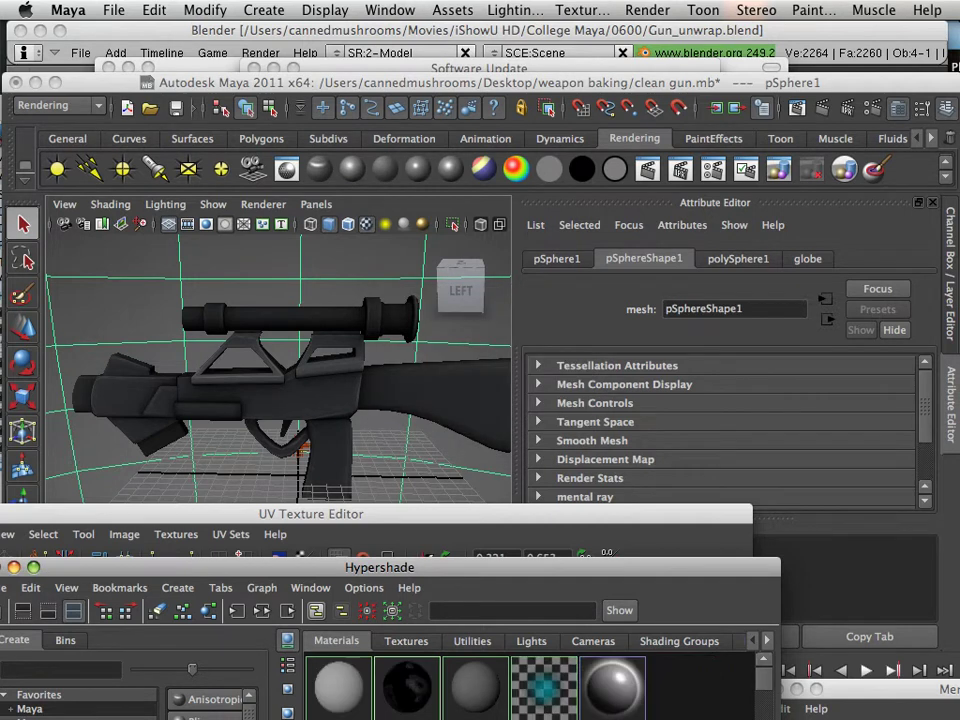
pyautogui.moveTo(405, 567); pyautogui.dragTo(410, 308)
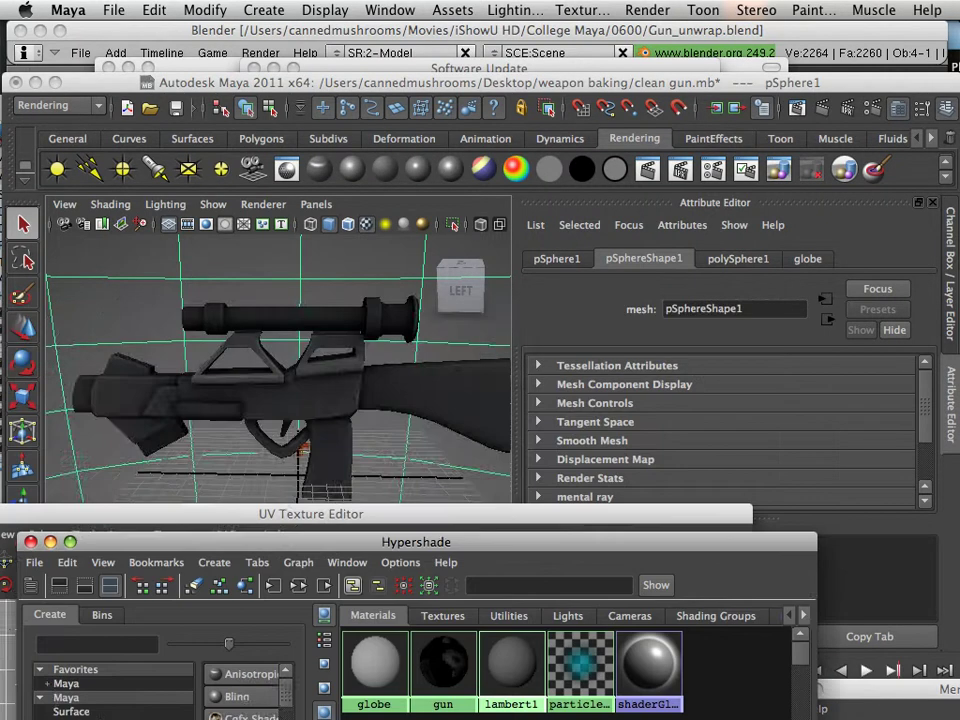
# - Select the mesh edge running beside the black seam on the gun and show its UV layout in the UV Texture Editor
pyautogui.moveTo(280, 370); pyautogui.dragTo(340, 390)
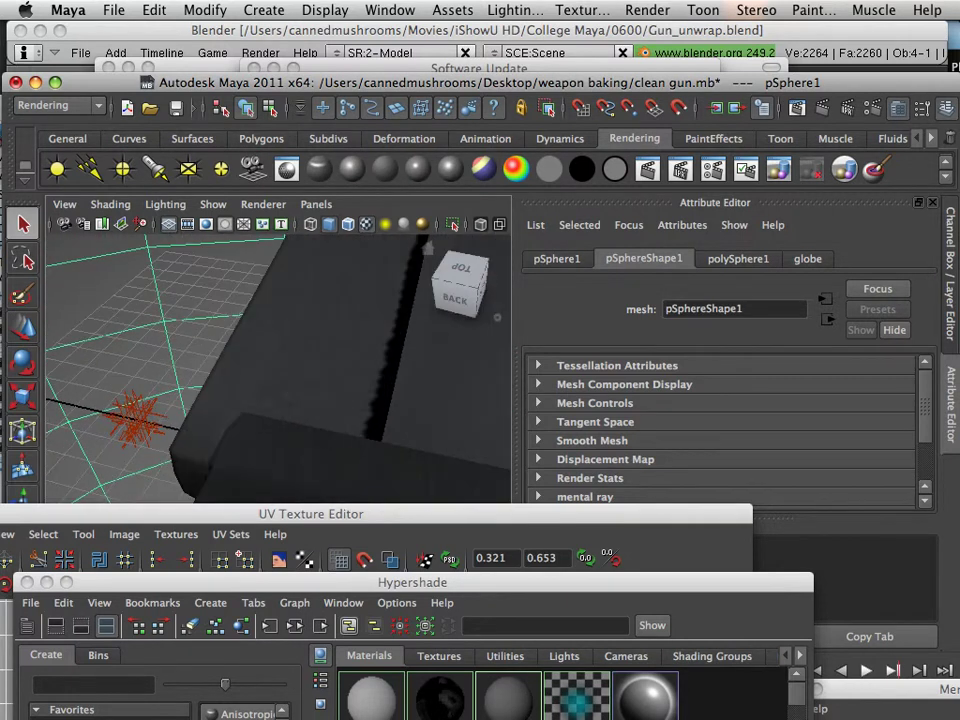
pyautogui.rightClick(386, 343)
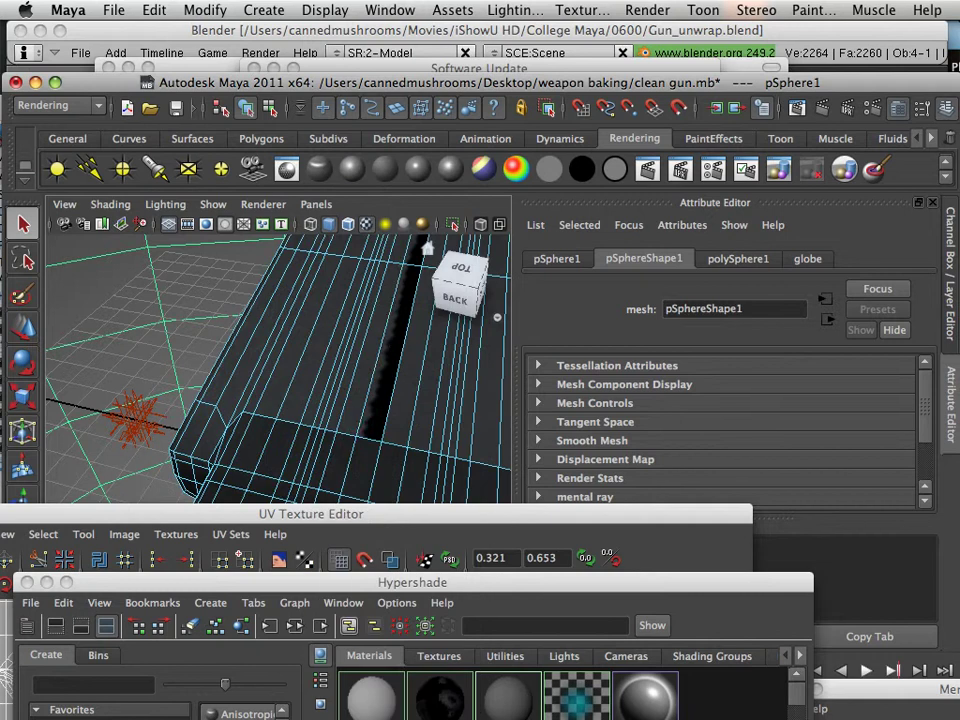
pyautogui.click(427, 247)
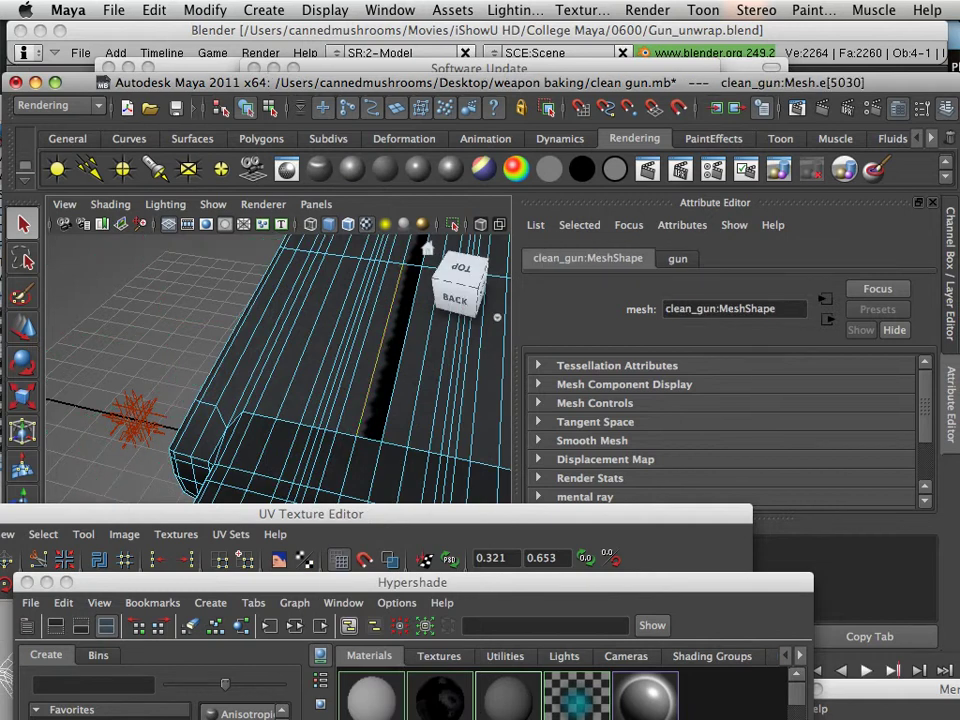
pyautogui.click(390, 10)
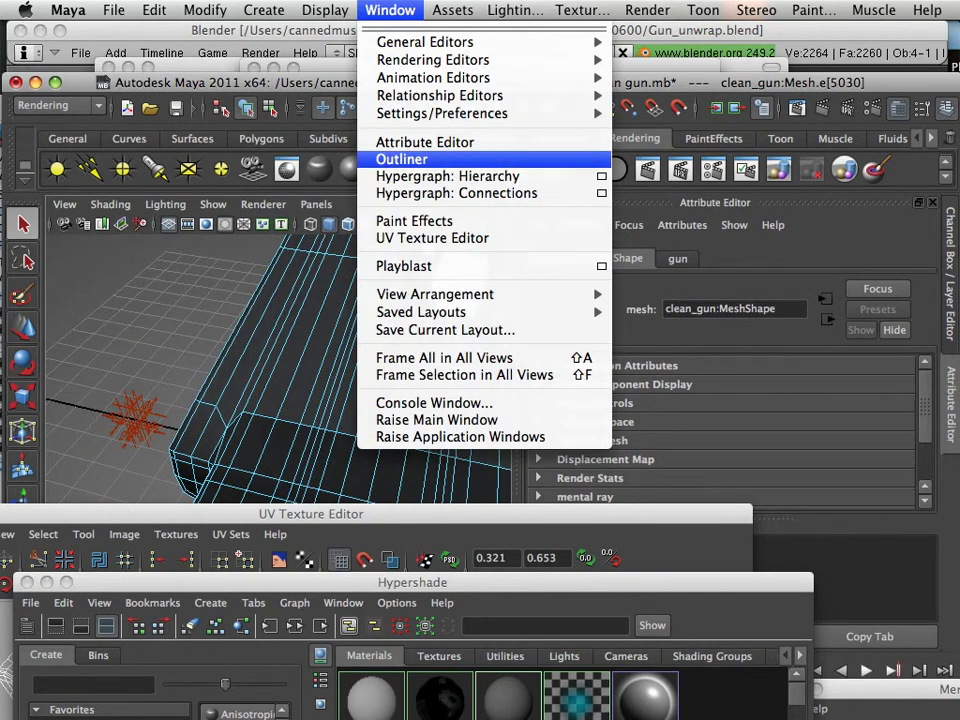
pyautogui.click(432, 238)
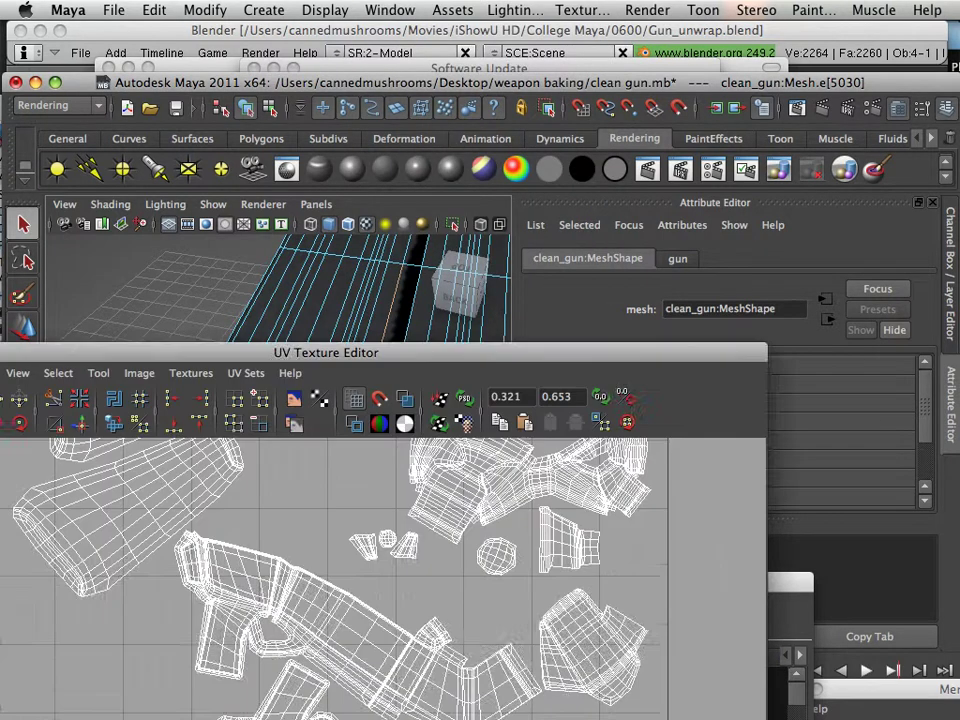
# - Locate the selected seam edge on the outer border of its shell in the UV layout
pyautogui.moveTo(326, 352); pyautogui.dragTo(340, 168)
pyautogui.scroll(3, 350, 500)
pyautogui.moveTo(360, 560); pyautogui.dragTo(294, 335)
pyautogui.scroll(3, 348, 500)
pyautogui.moveTo(500, 470); pyautogui.dragTo(272, 452)
pyautogui.scroll(6, 340, 490)
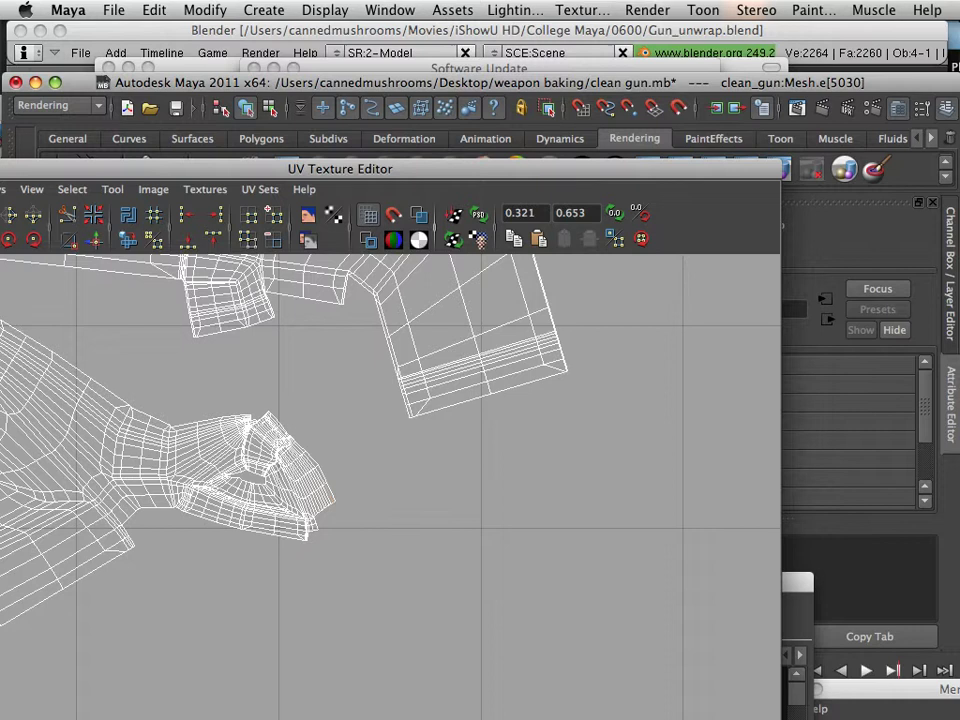
pyautogui.moveTo(340, 440); pyautogui.dragTo(440, 512)
pyautogui.scroll(3, 440, 512)
pyautogui.scroll(2, 390, 450)
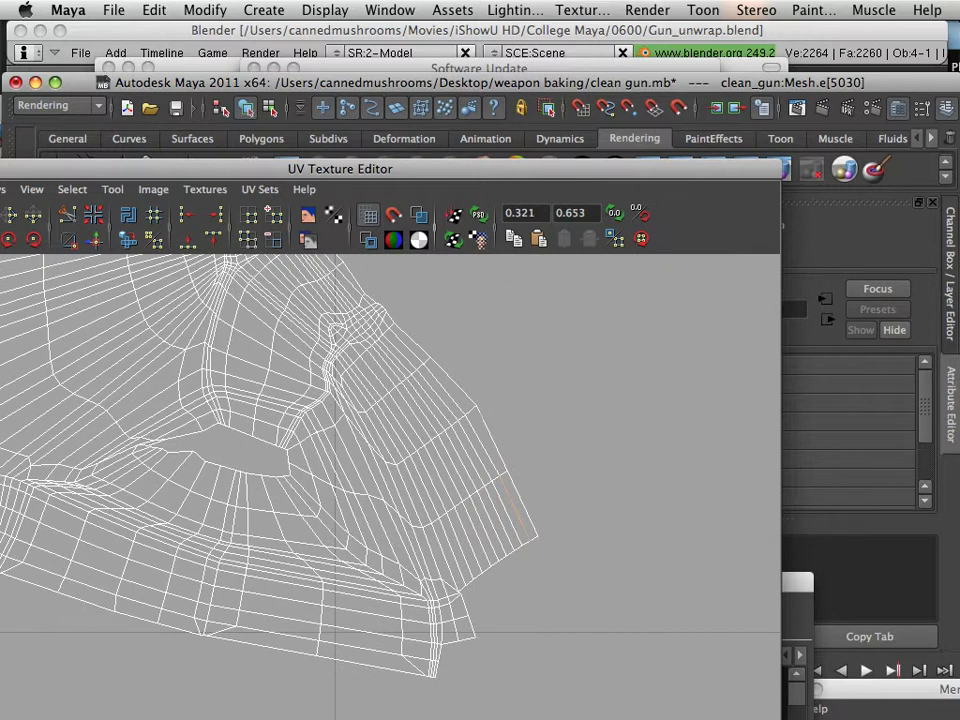
# - Display the texture image behind the UVs and compare it with the shell border at the selected edge
pyautogui.click(153, 189)
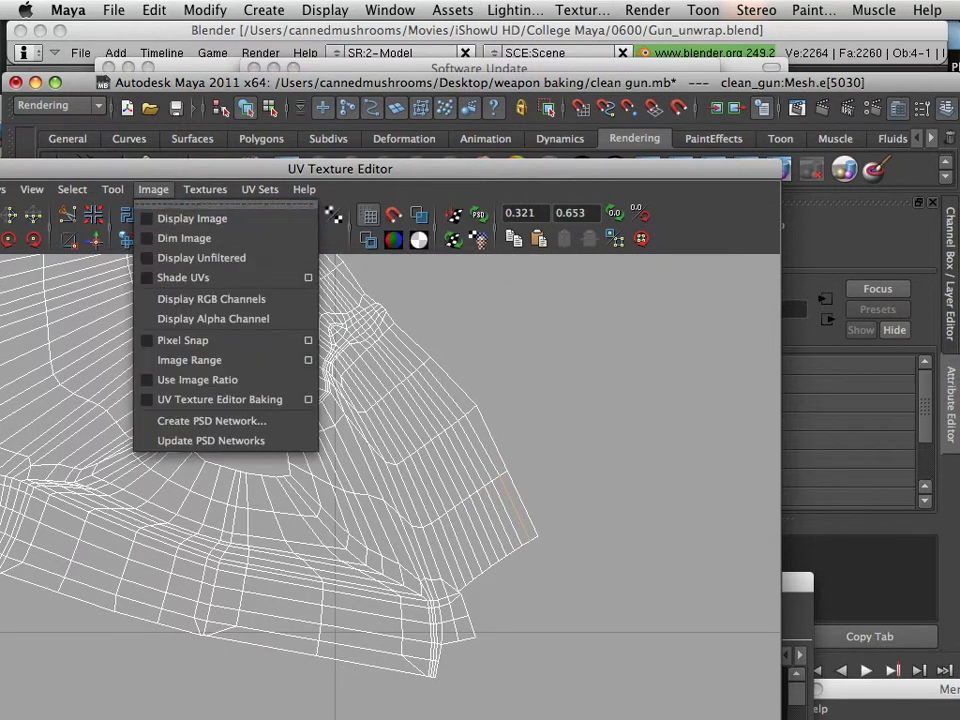
pyautogui.click(195, 216)
pyautogui.scroll(3, 500, 525)
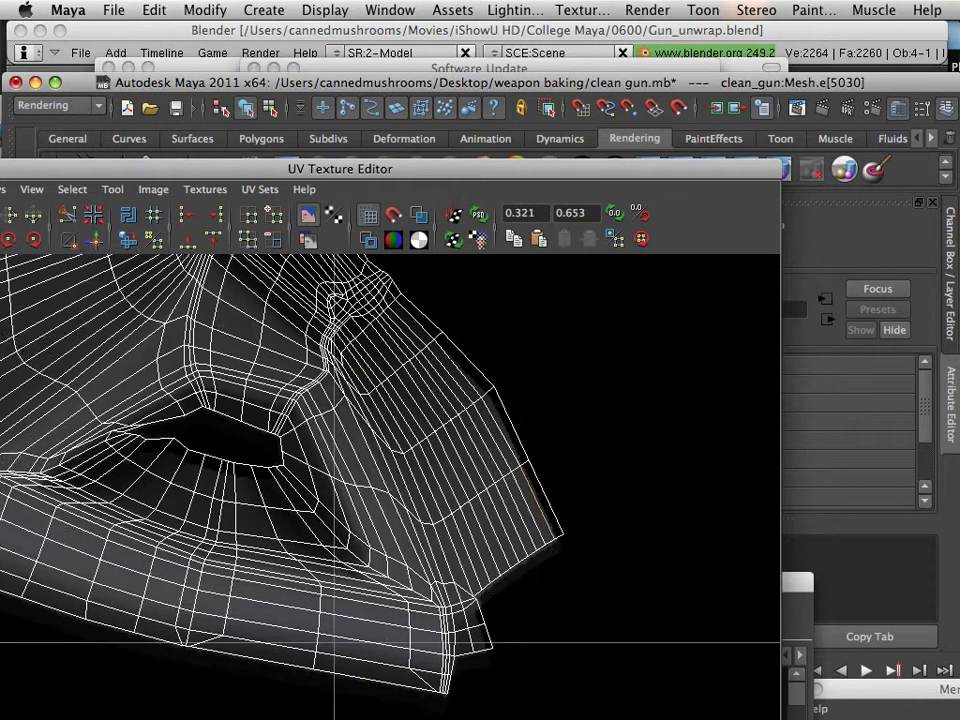
pyautogui.moveTo(500, 450); pyautogui.dragTo(375, 542)
pyautogui.scroll(3, 390, 487)
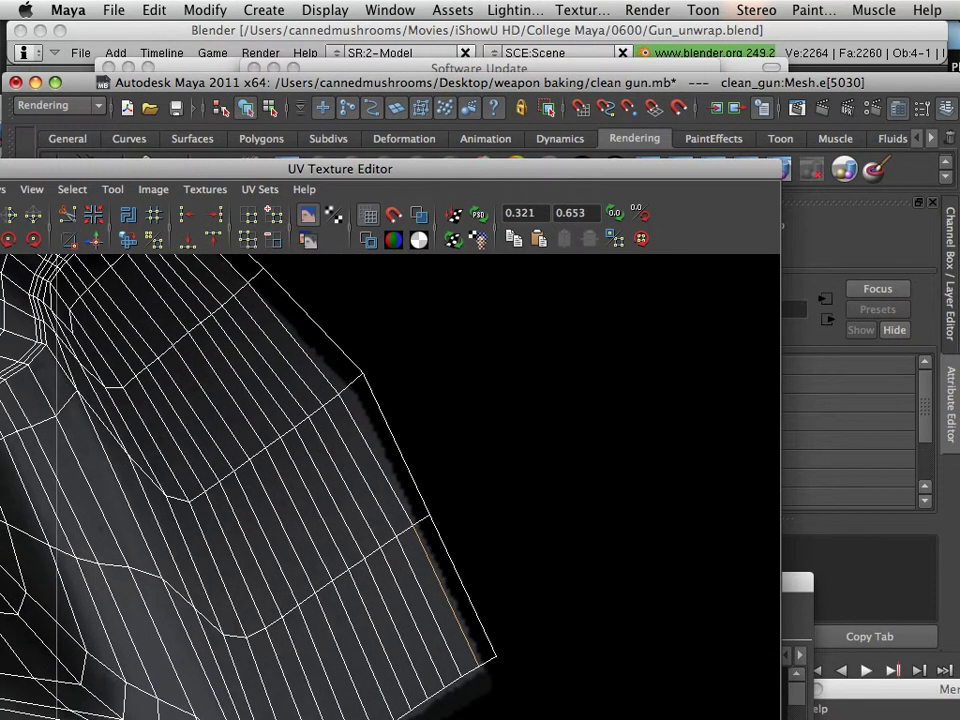
# - Select the UVs in the outermost rows along the shell border that overhangs the textured area
pyautogui.rightClick(364, 497)
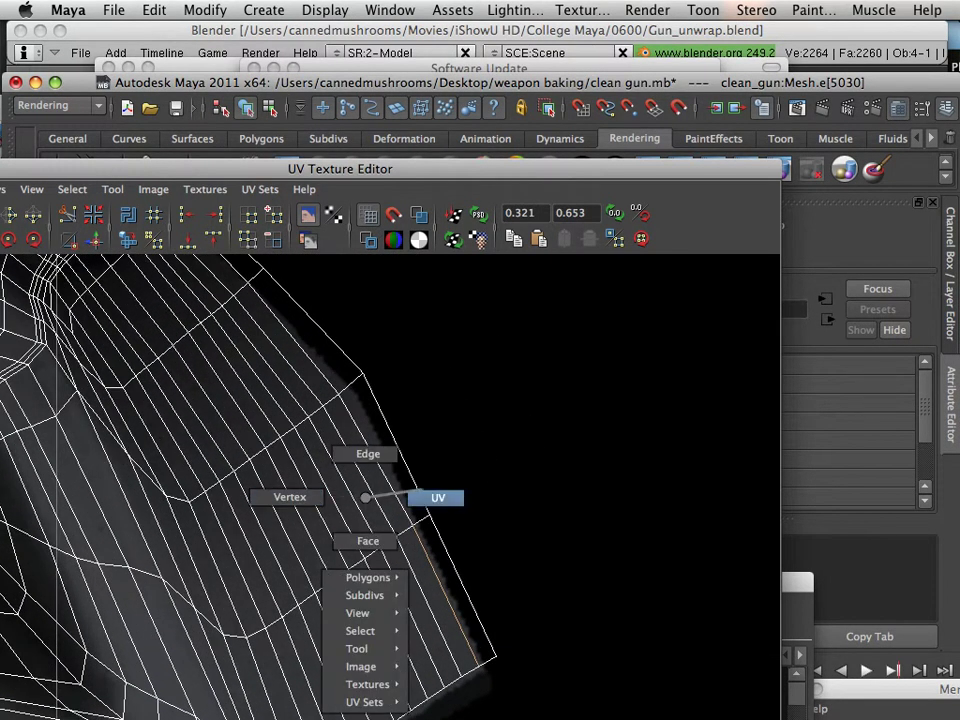
pyautogui.click(437, 497)
pyautogui.moveTo(390, 482); pyautogui.dragTo(542, 696)
pyautogui.moveTo(480, 560); pyautogui.dragTo(536, 654)
pyautogui.moveTo(267, 349); pyautogui.dragTo(359, 419)
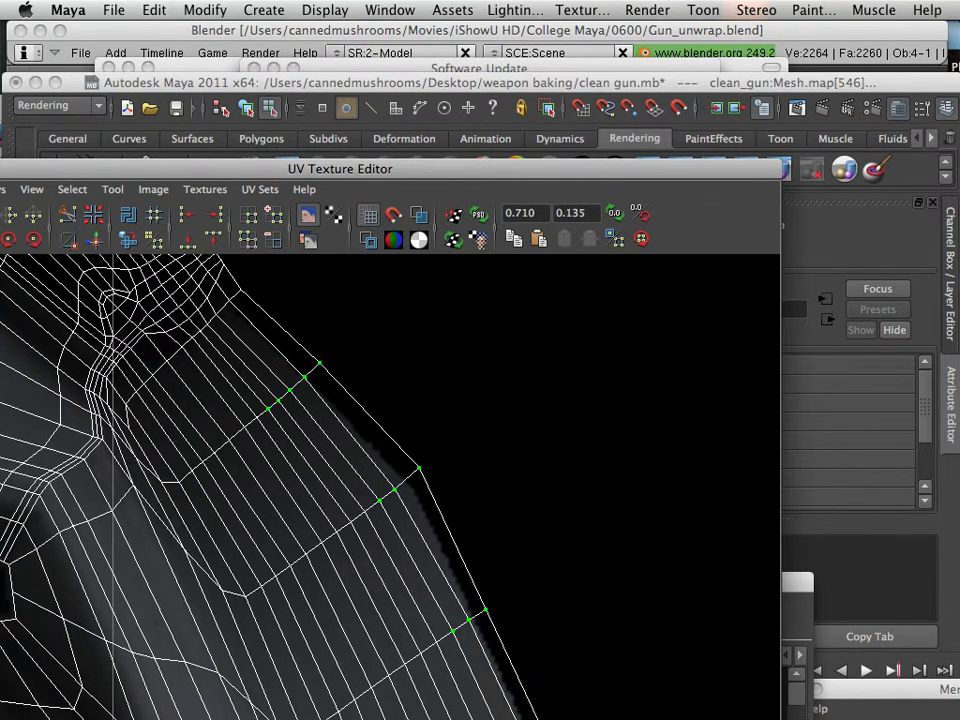
# - Pull the selected border UVs inward onto the textured area with the UV Smudge Tool
pyautogui.moveTo(340, 168); pyautogui.dragTo(563, 62)
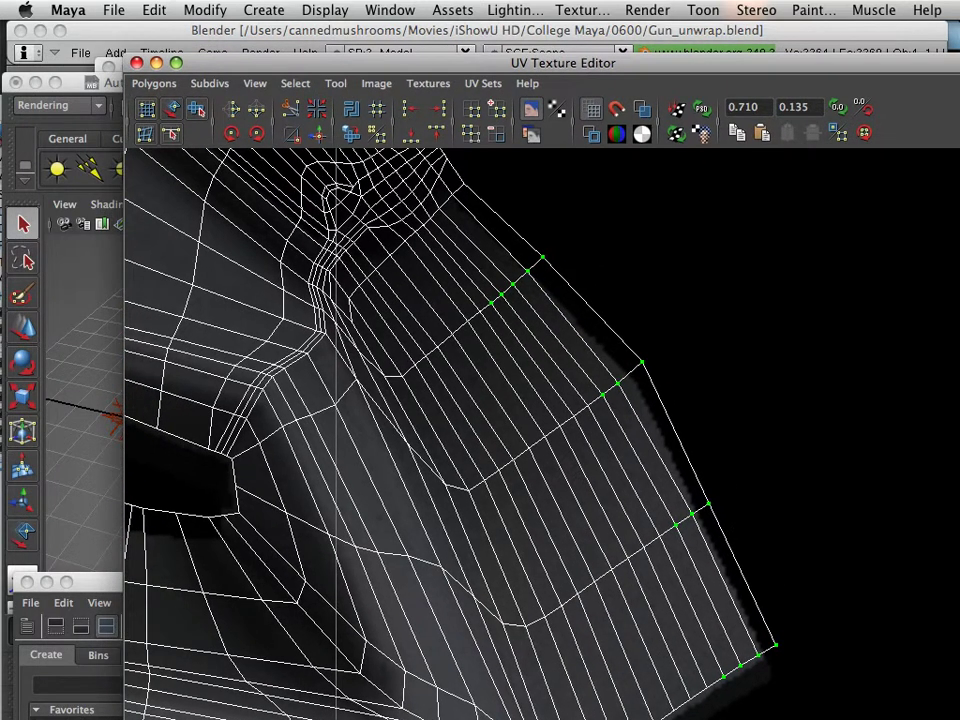
pyautogui.press('w')
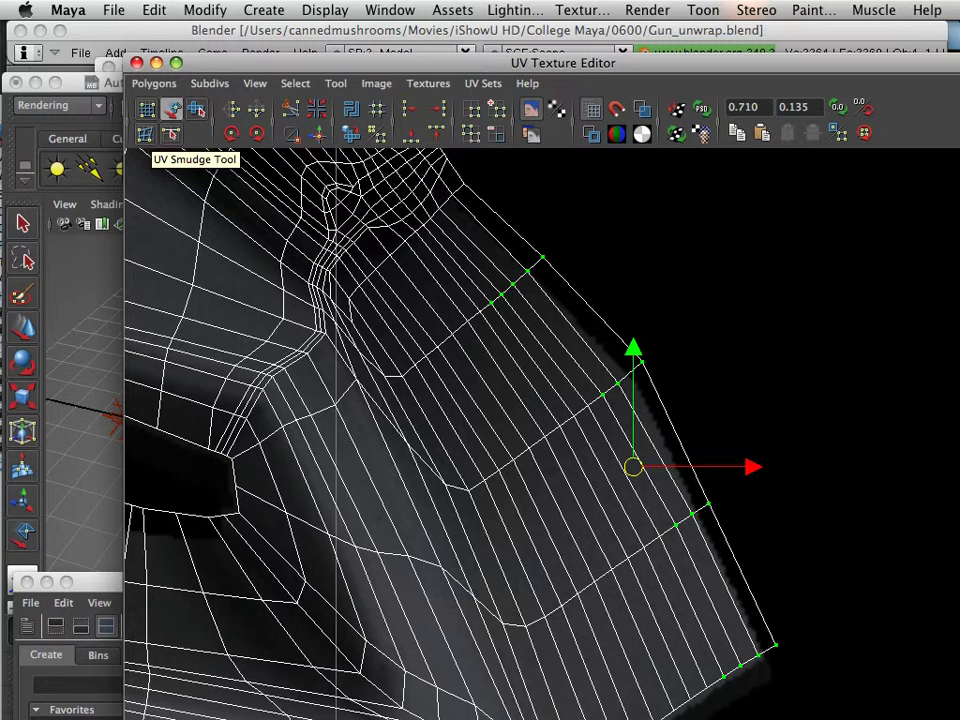
pyautogui.click(146, 134)
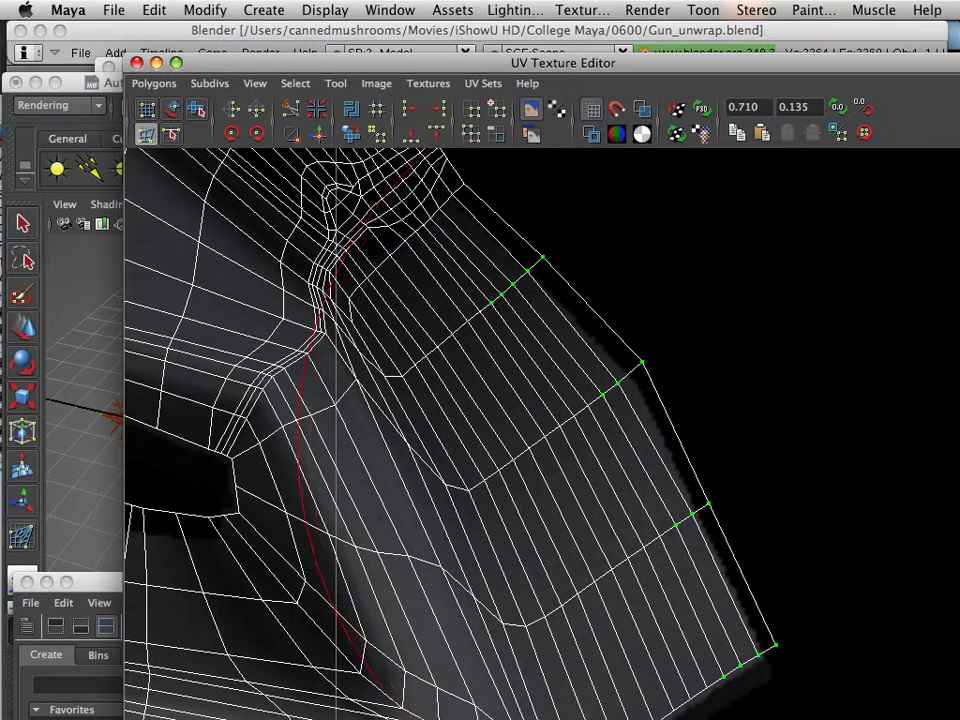
pyautogui.moveTo(781, 599)
pyautogui.mouseDown()
pyautogui.moveTo(758, 612)
pyautogui.moveTo(752, 667)
pyautogui.moveTo(759, 581)
pyautogui.moveTo(694, 489)
pyautogui.moveTo(696, 460)
pyautogui.moveTo(638, 313)
pyautogui.moveTo(604, 321)
pyautogui.moveTo(607, 330)
pyautogui.moveTo(530, 295)
pyautogui.moveTo(530, 275)
pyautogui.moveTo(542, 268)
pyautogui.moveTo(508, 272)
pyautogui.moveTo(461, 154)
pyautogui.mouseUp()
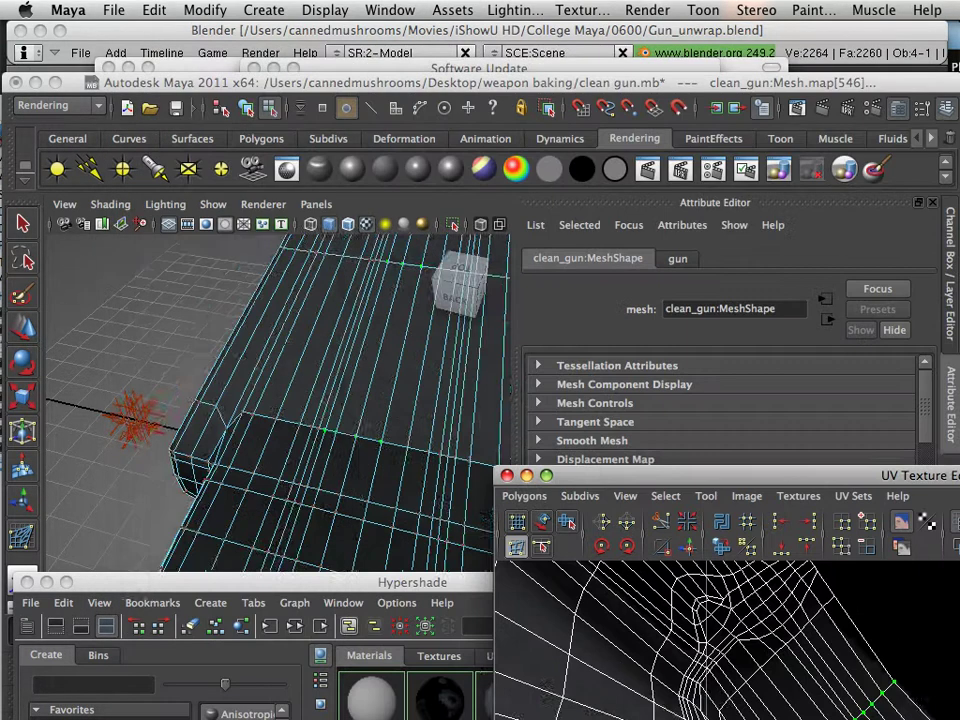
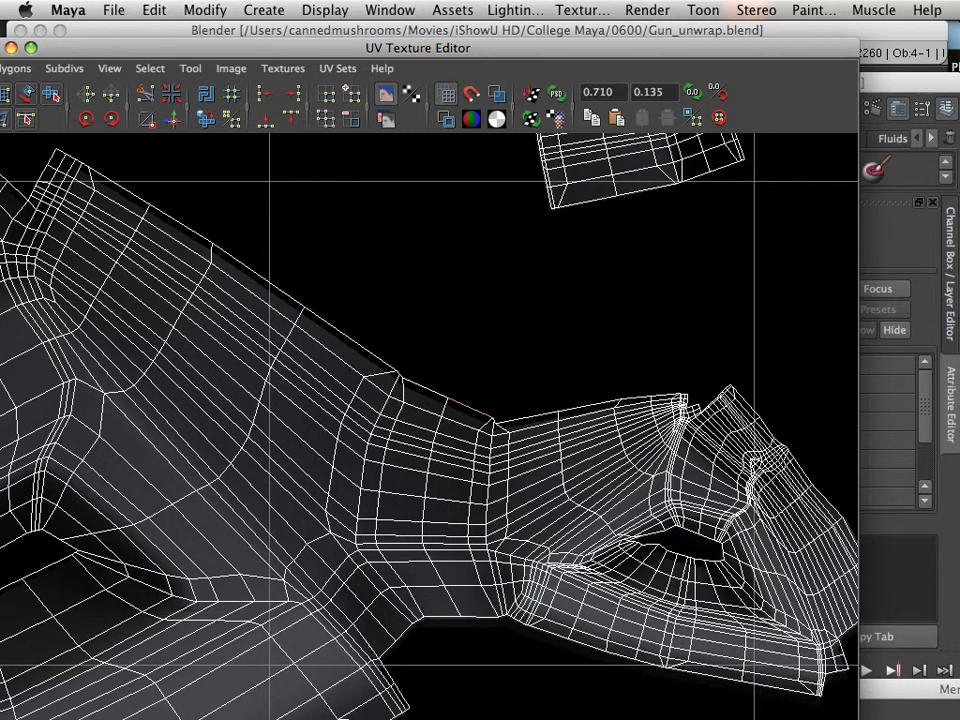
# - Select the border UVs around the next seam edge and along the long sloping side up to the shell's far corner
pyautogui.rightClick(432, 406)
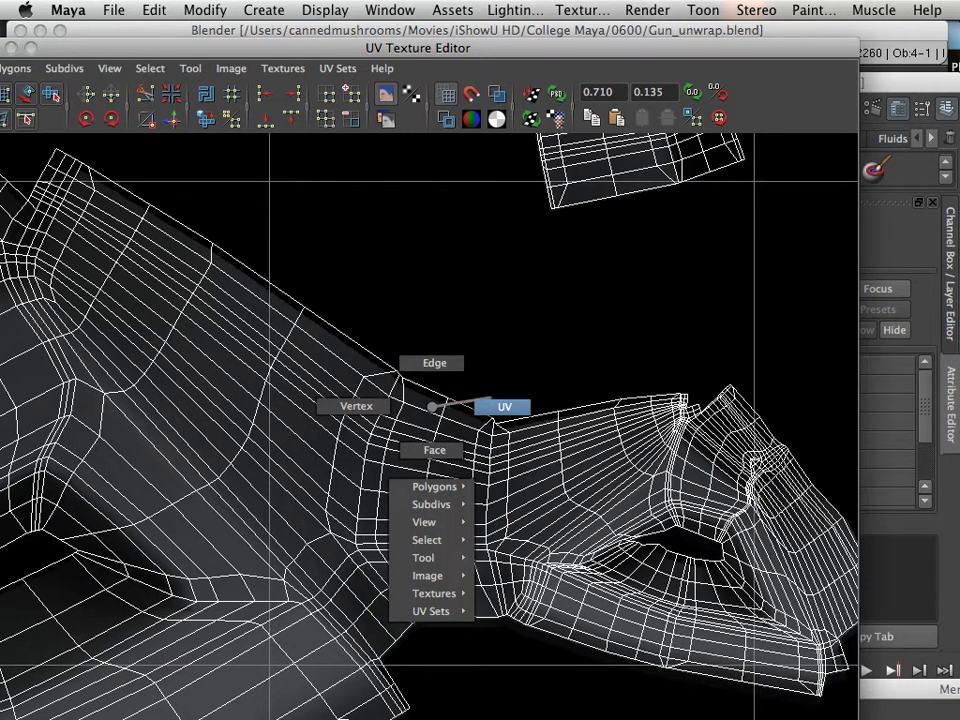
pyautogui.click(503, 406)
pyautogui.scroll(3, 490, 402)
pyautogui.moveTo(479, 402); pyautogui.dragTo(546, 443)
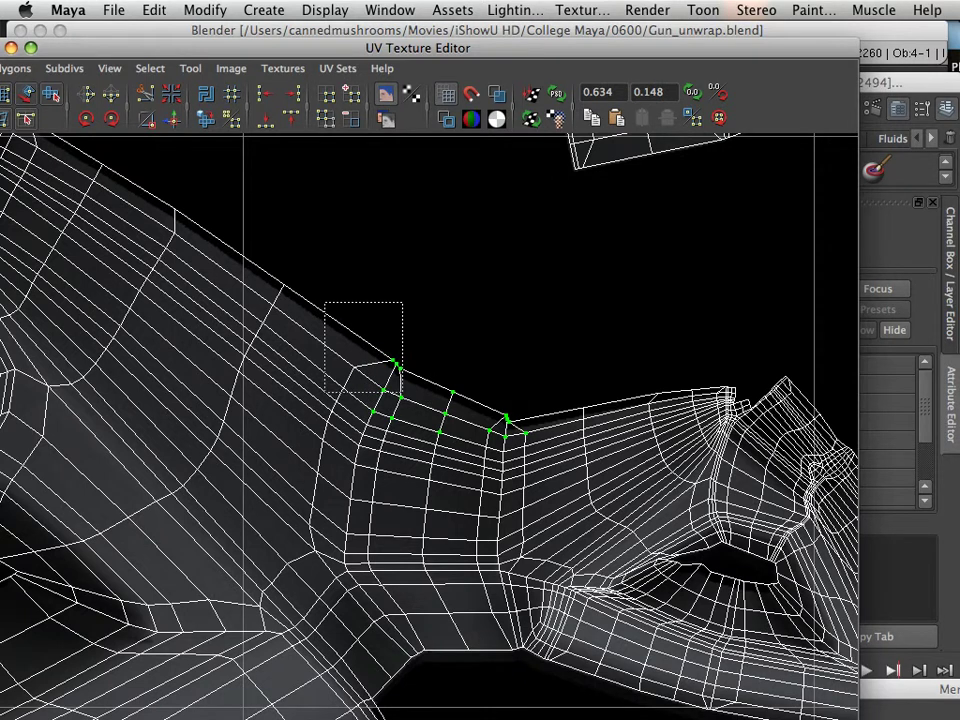
pyautogui.moveTo(440, 400); pyautogui.dragTo(591, 488)
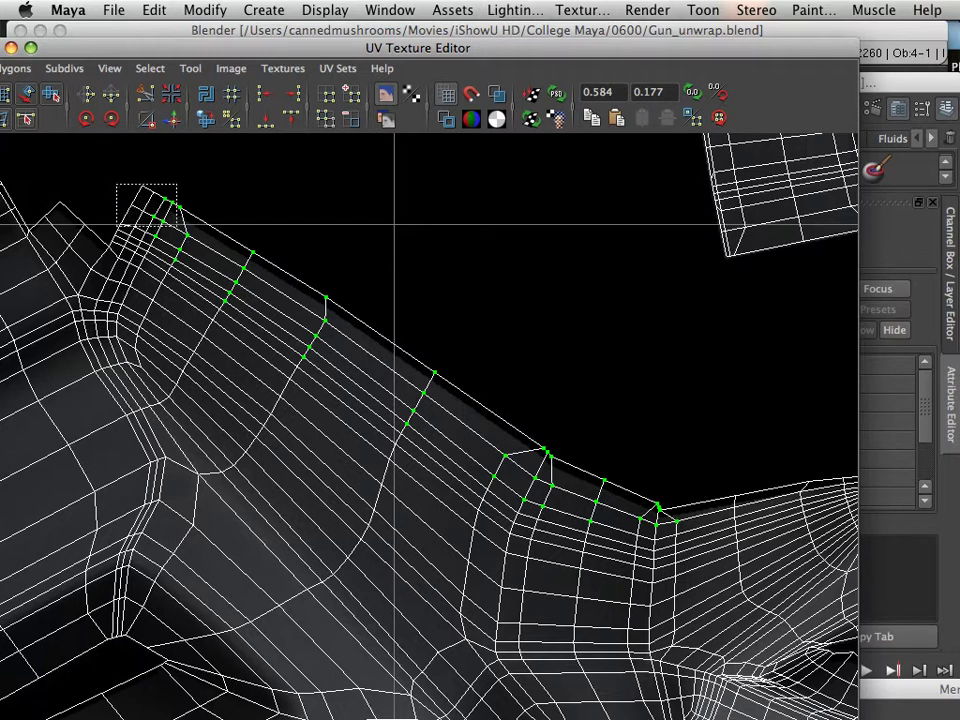
# - Smudge the selected UVs along the long sloping border inward until they lie on the baked texture
pyautogui.moveTo(417, 48); pyautogui.dragTo(505, 42)
pyautogui.click(89, 113)
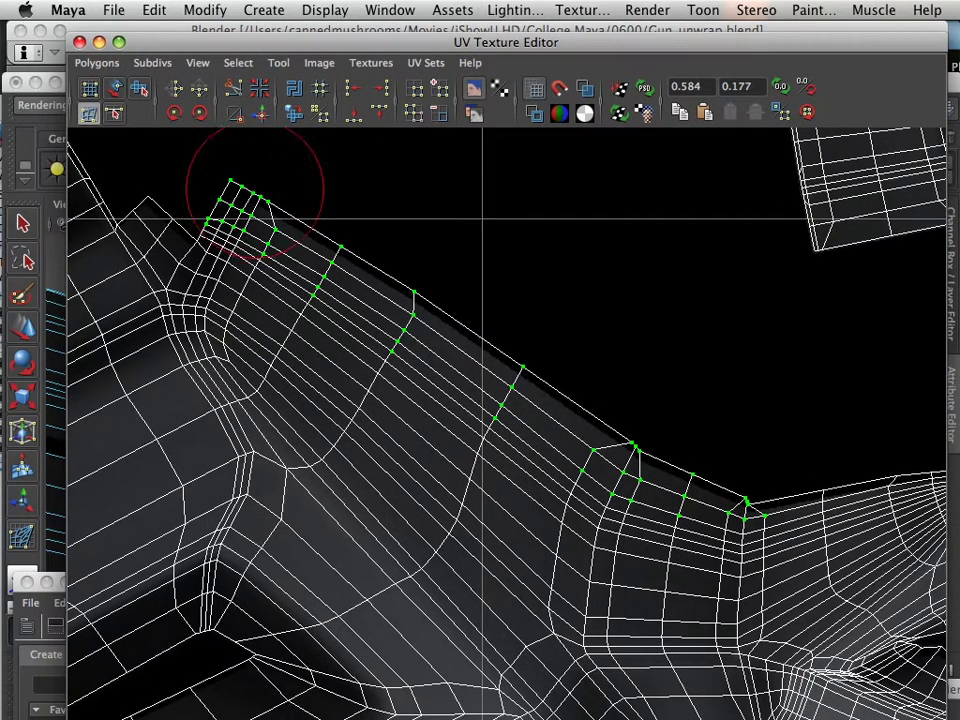
pyautogui.moveTo(270, 193); pyautogui.dragTo(220, 177)
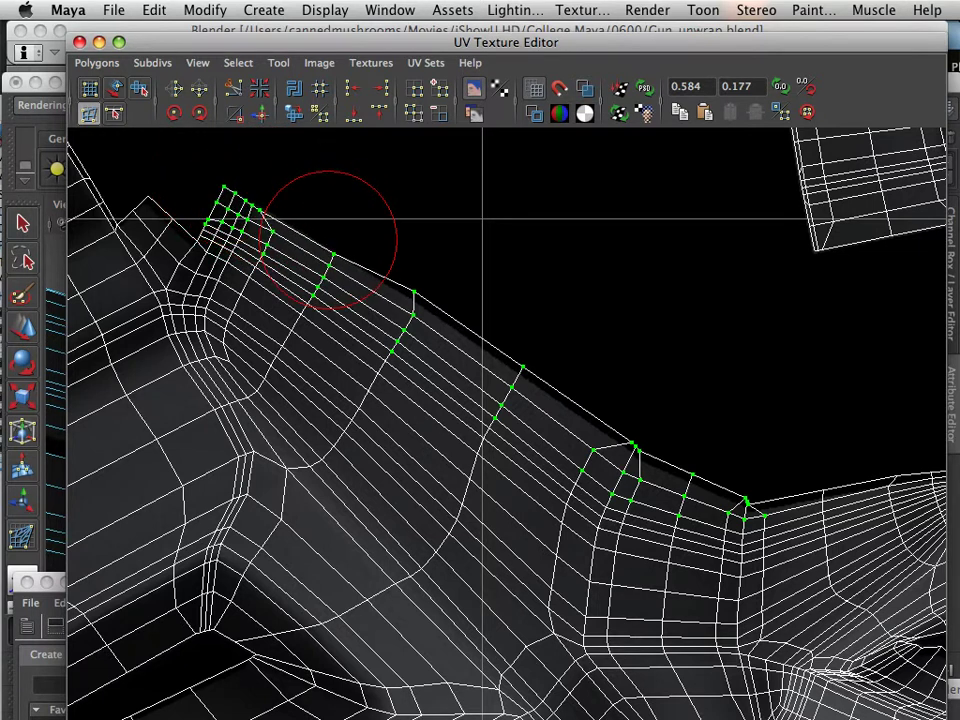
pyautogui.moveTo(332, 225)
pyautogui.mouseDown()
pyautogui.moveTo(397, 256)
pyautogui.moveTo(386, 300)
pyautogui.mouseUp()
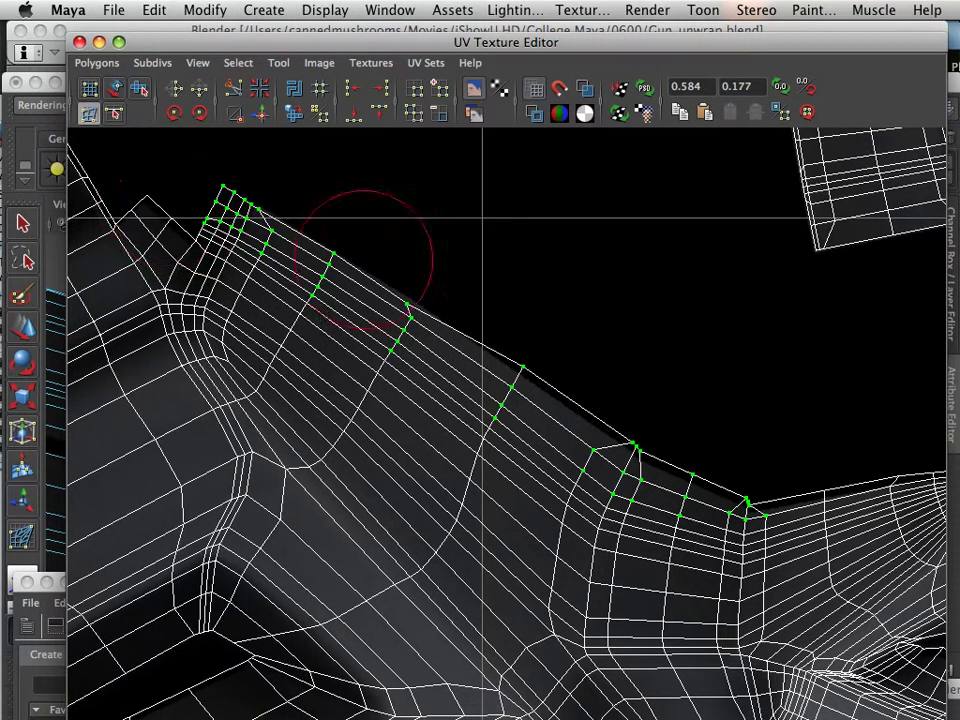
pyautogui.moveTo(549, 354)
pyautogui.mouseDown()
pyautogui.moveTo(536, 373)
pyautogui.moveTo(621, 414)
pyautogui.moveTo(634, 433)
pyautogui.moveTo(712, 429)
pyautogui.moveTo(693, 497)
pyautogui.moveTo(703, 482)
pyautogui.moveTo(741, 476)
pyautogui.moveTo(745, 498)
pyautogui.mouseUp()
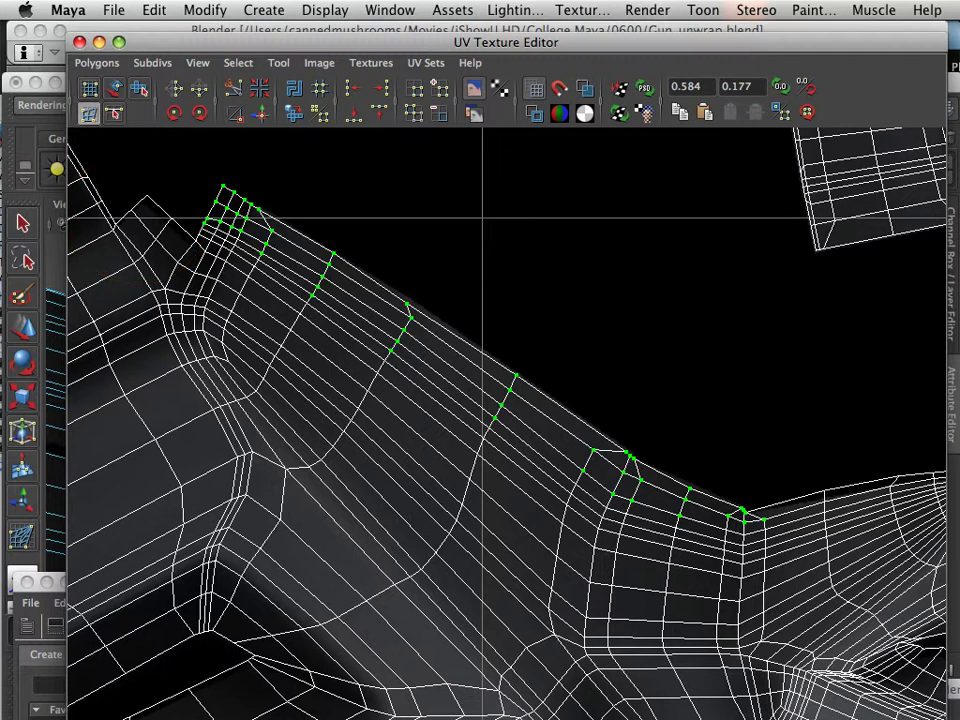
# - Select the UVs along the adjoining fan-shaped border section and smudge them inward onto the texture
pyautogui.click(22, 223)
pyautogui.moveTo(640, 400); pyautogui.dragTo(284, 316)
pyautogui.scroll(3, 326, 331)
pyautogui.rightClick(514, 409)
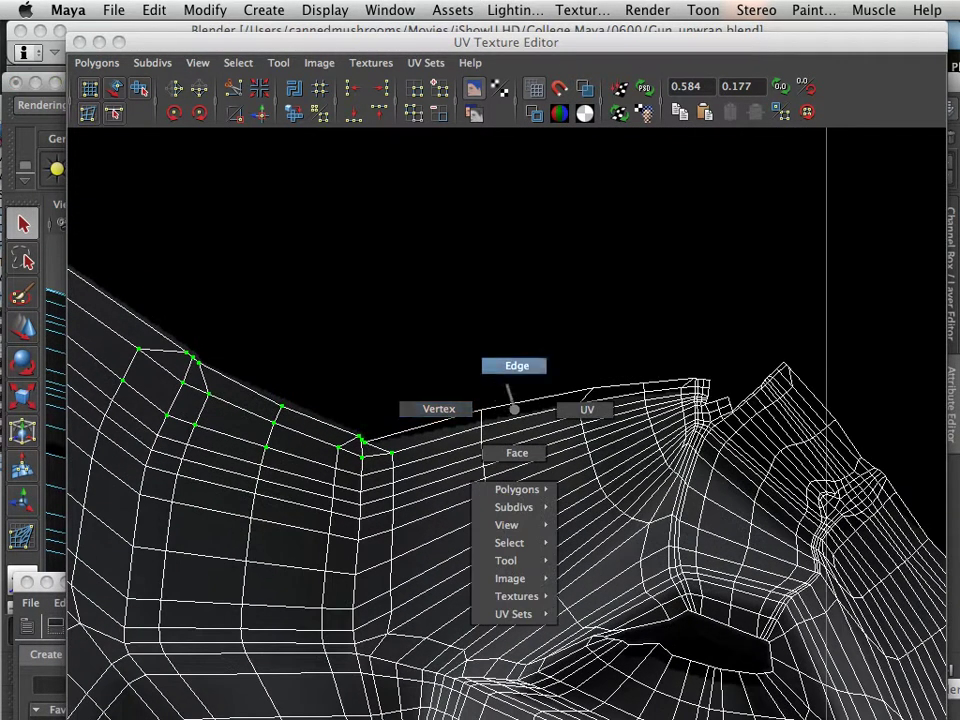
pyautogui.click(585, 409)
pyautogui.moveTo(446, 401); pyautogui.dragTo(497, 476)
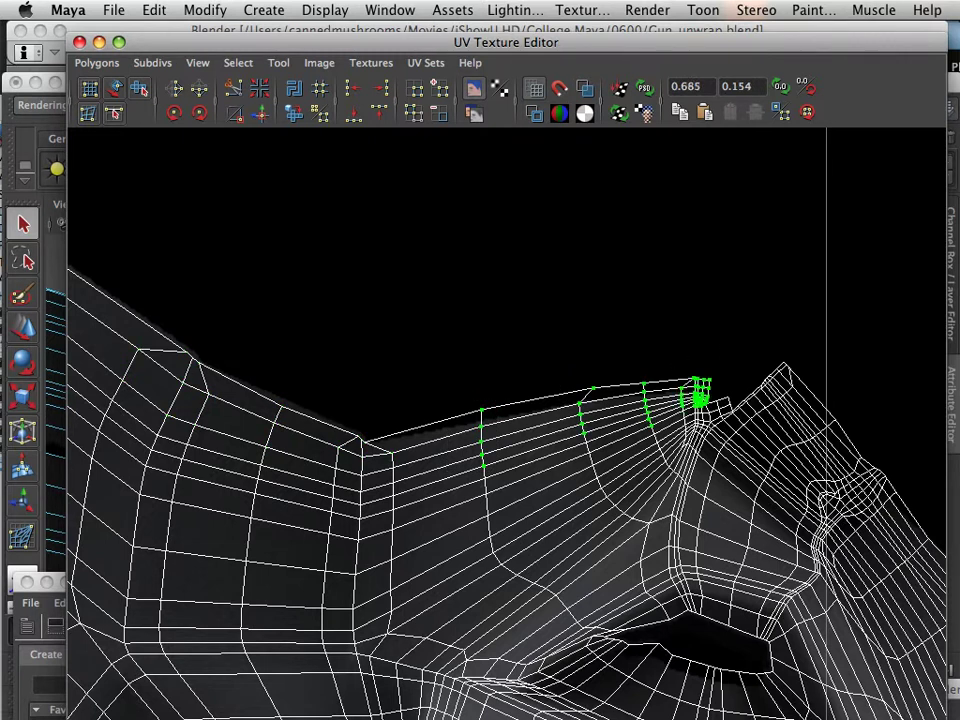
pyautogui.click(89, 113)
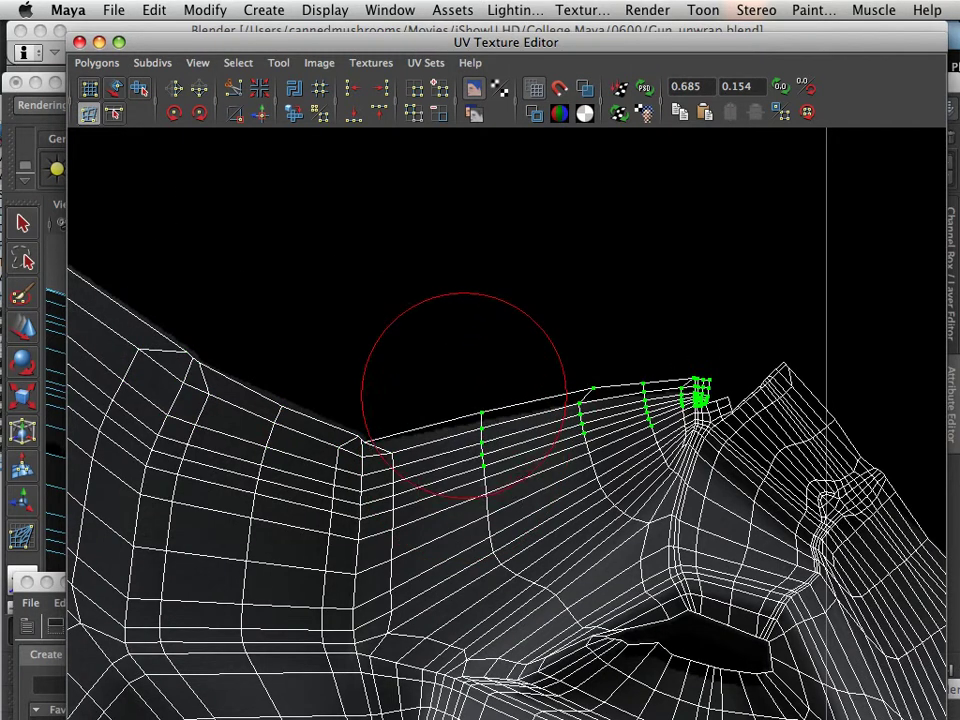
pyautogui.moveTo(466, 415)
pyautogui.mouseDown()
pyautogui.moveTo(596, 382)
pyautogui.moveTo(596, 407)
pyautogui.moveTo(670, 387)
pyautogui.moveTo(652, 389)
pyautogui.moveTo(652, 400)
pyautogui.moveTo(693, 391)
pyautogui.mouseUp()
# - Return the gun to object mode and inspect the adjusted seams and the inside of its triangular side frame
pyautogui.moveTo(590, 42); pyautogui.dragTo(914, 645)
pyautogui.click(22, 328)
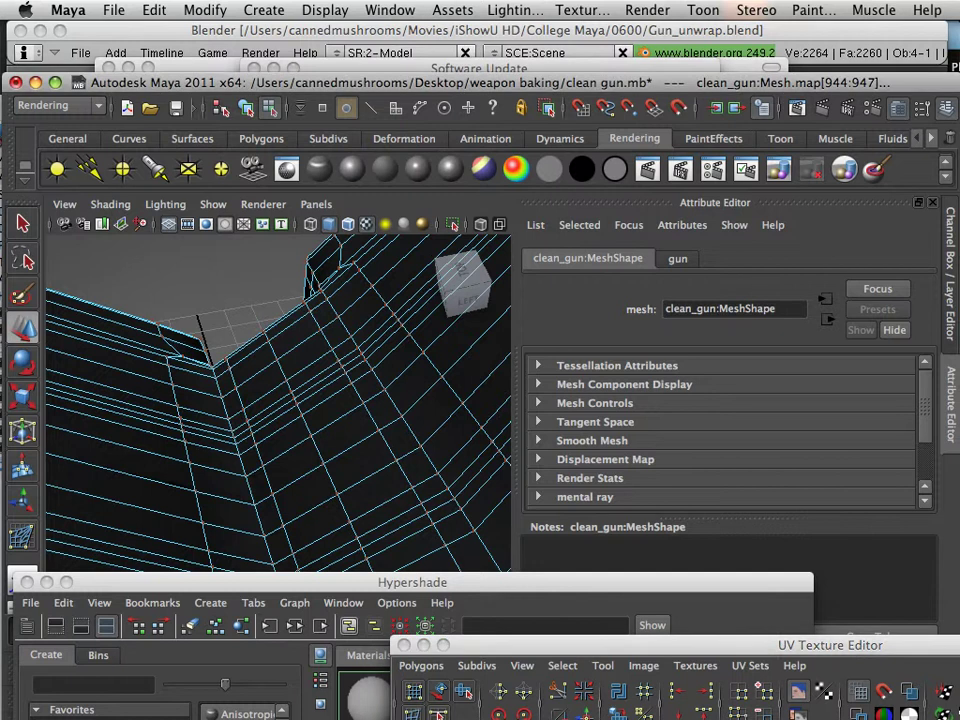
pyautogui.rightClick(223, 345)
pyautogui.click(304, 323)
pyautogui.scroll(-10, 279, 400)
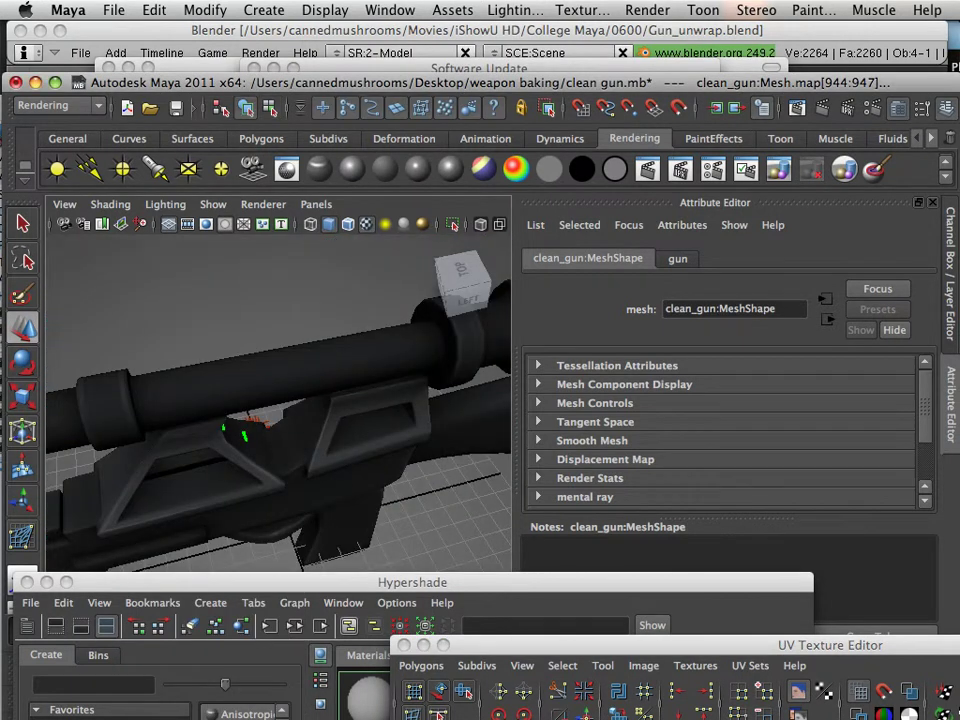
pyautogui.moveTo(279, 400); pyautogui.dragTo(225, 375)
pyautogui.scroll(10, 279, 400)
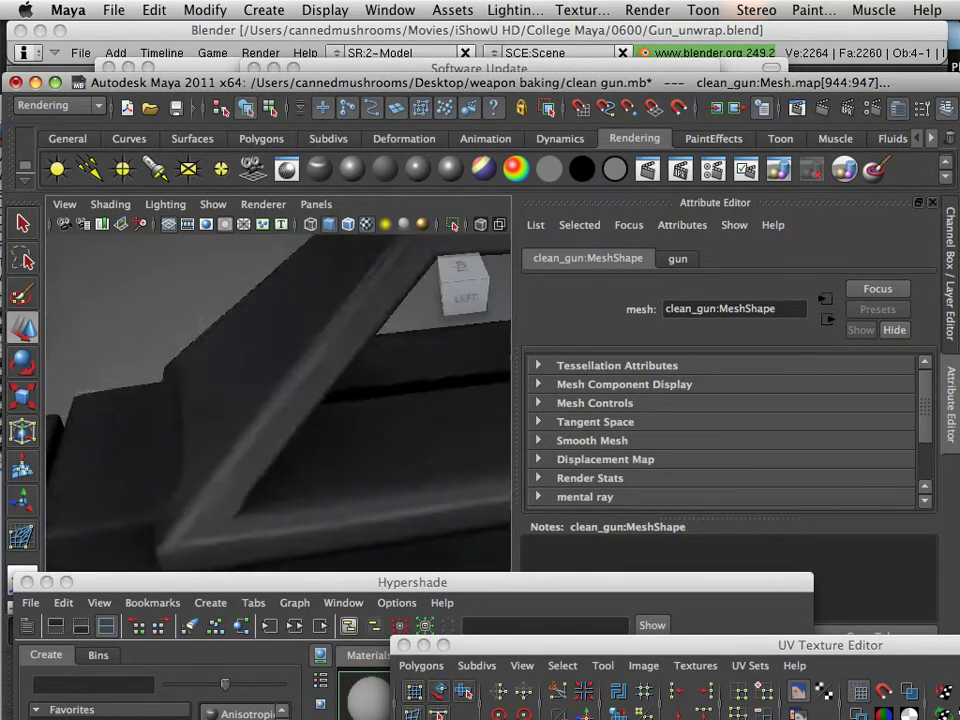
pyautogui.scroll(-8, 279, 400)
pyautogui.moveTo(279, 400); pyautogui.dragTo(290, 404)
# - Try to select the mesh edge beside the dark line inside the gun's triangular side frame
pyautogui.rightClick(284, 346)
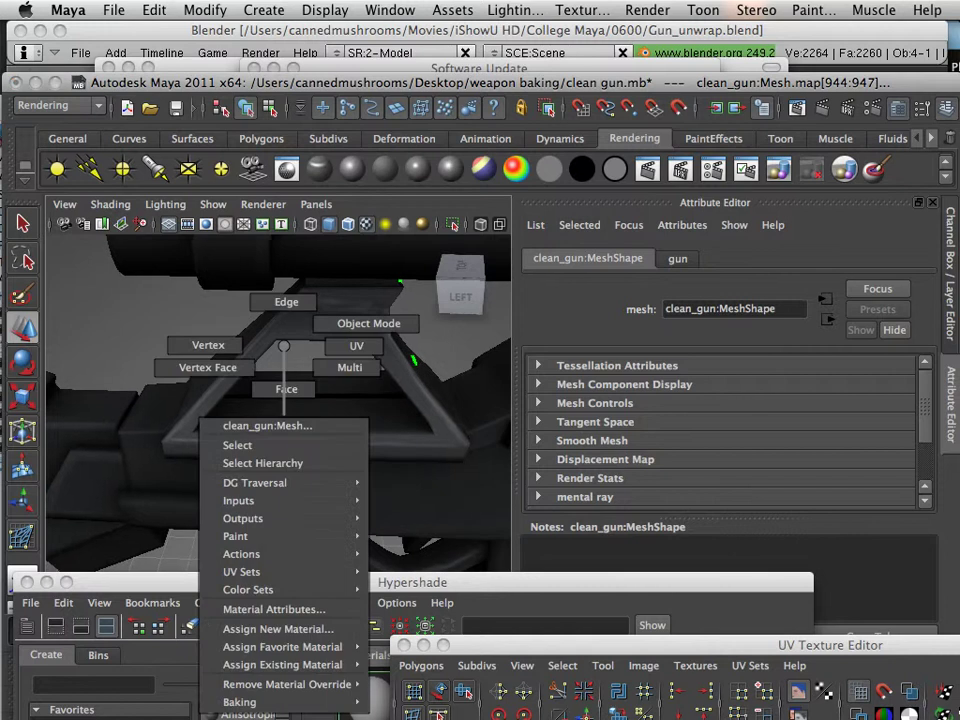
pyautogui.click(284, 389)
pyautogui.scroll(5, 284, 390)
pyautogui.rightClick(296, 346)
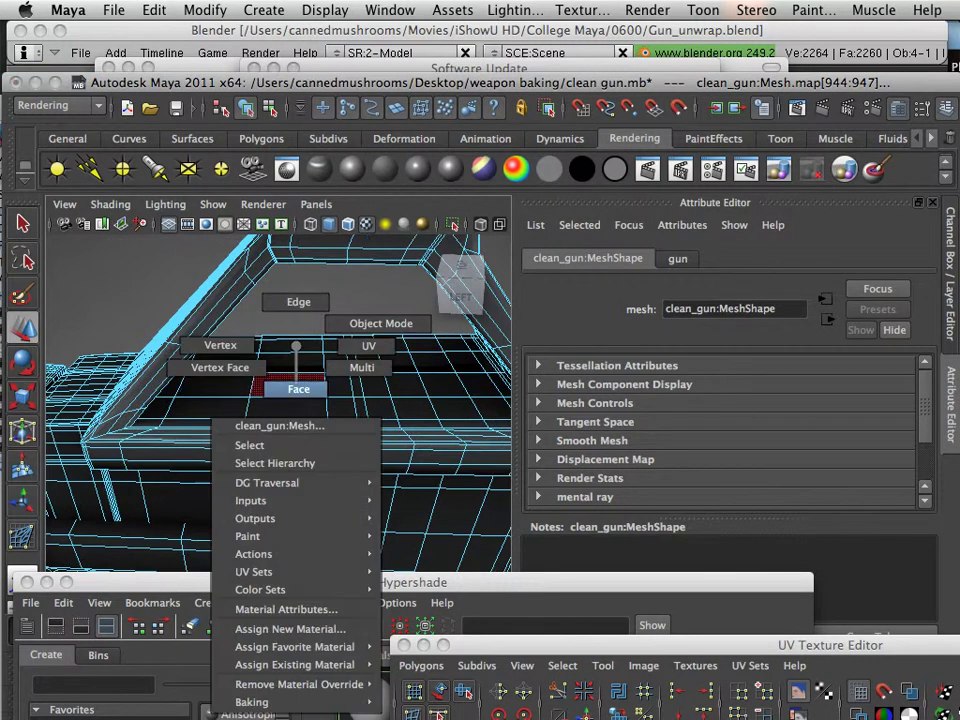
pyautogui.click(296, 389)
pyautogui.click(290, 372)
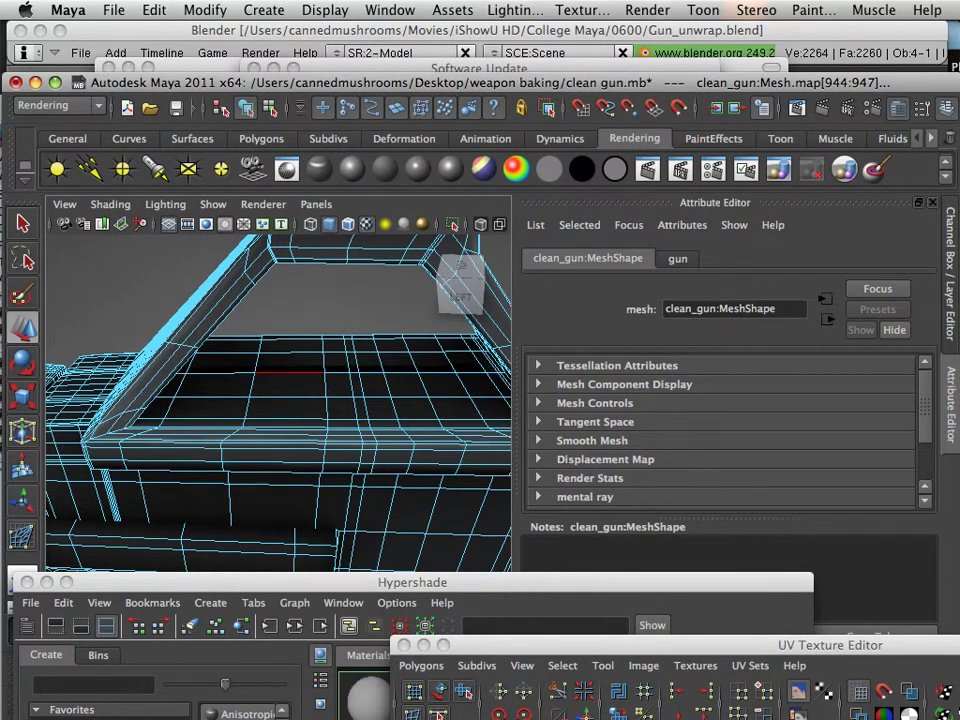
# - Examine the part of the UV shell around the frame opening for UVs lying off the texture
pyautogui.moveTo(690, 645); pyautogui.dragTo(374, 44)
pyautogui.scroll(-5, 515, 424)
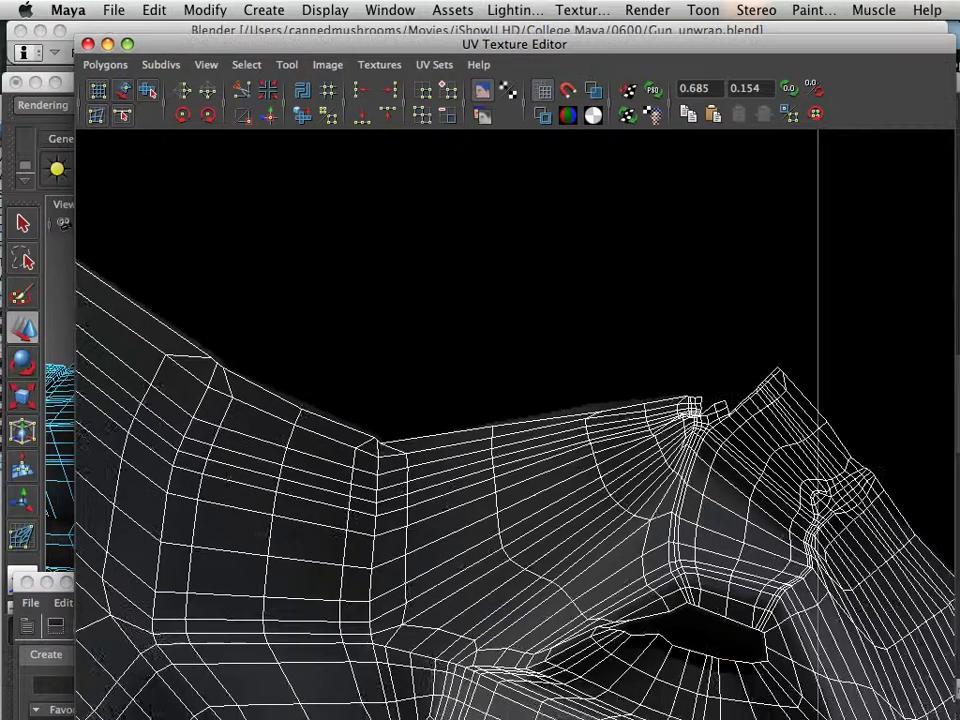
pyautogui.scroll(-4, 515, 424)
pyautogui.moveTo(515, 424); pyautogui.dragTo(299, 289)
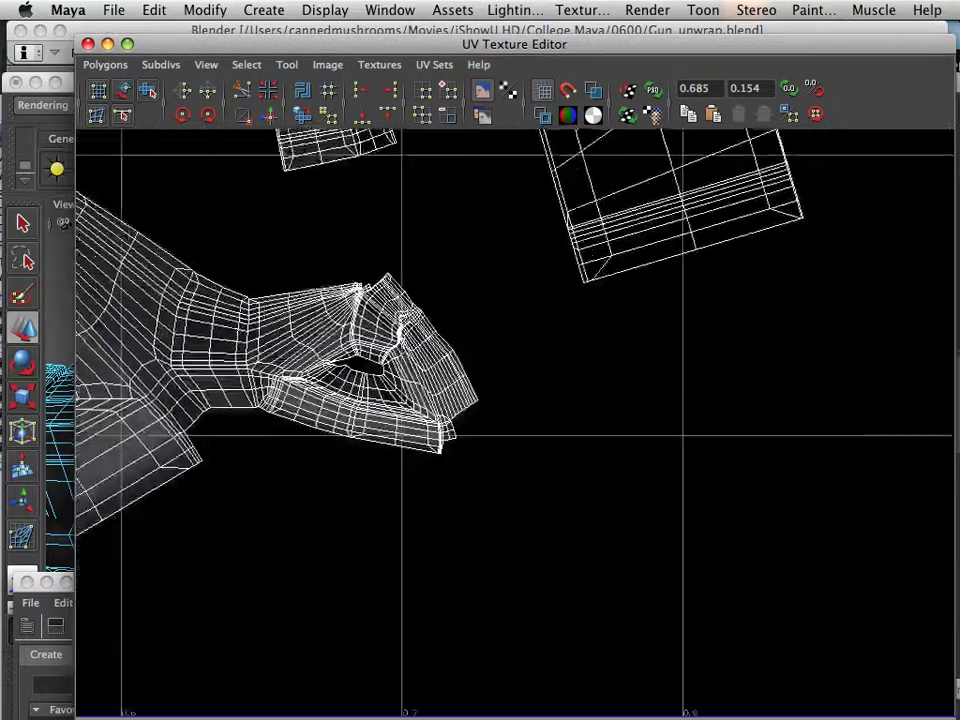
pyautogui.scroll(1, 515, 424)
pyautogui.scroll(8, 383, 350)
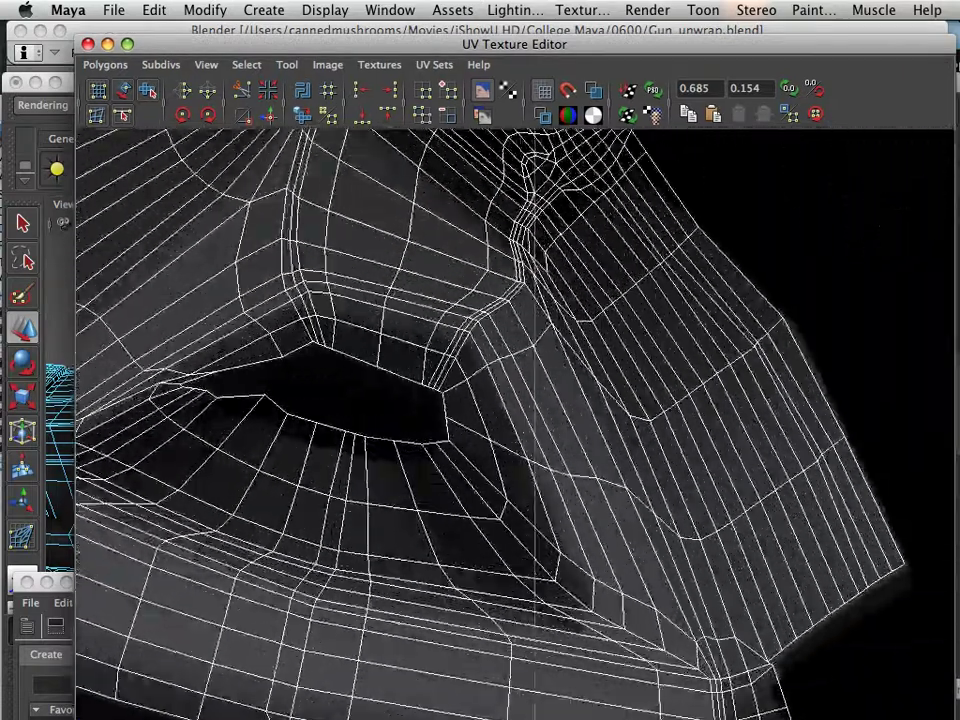
pyautogui.moveTo(383, 350); pyautogui.dragTo(529, 357)
# - Switch to edge selection and select a mesh edge on the dark recessed surface inside the side frame
pyautogui.rightClick(456, 409)
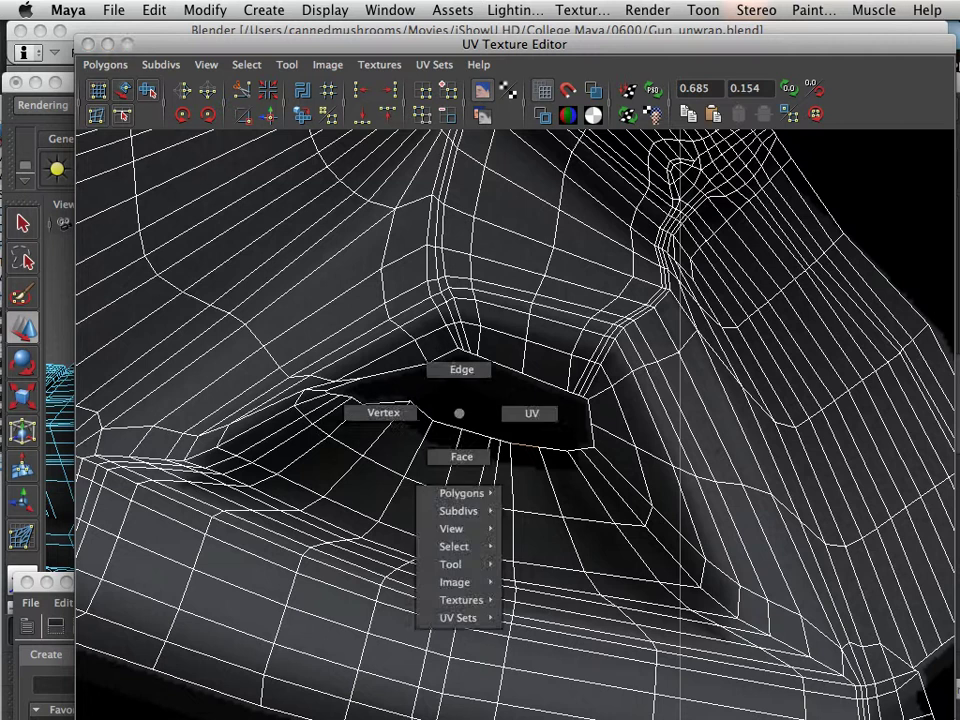
pyautogui.click(459, 368)
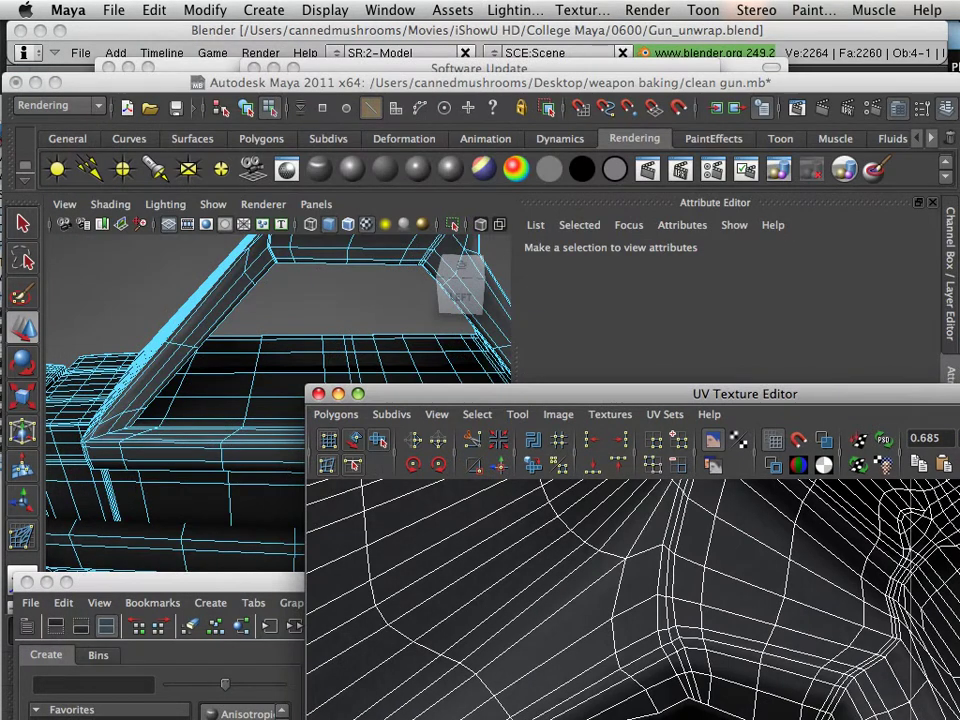
pyautogui.moveTo(272, 345); pyautogui.dragTo(258, 368)
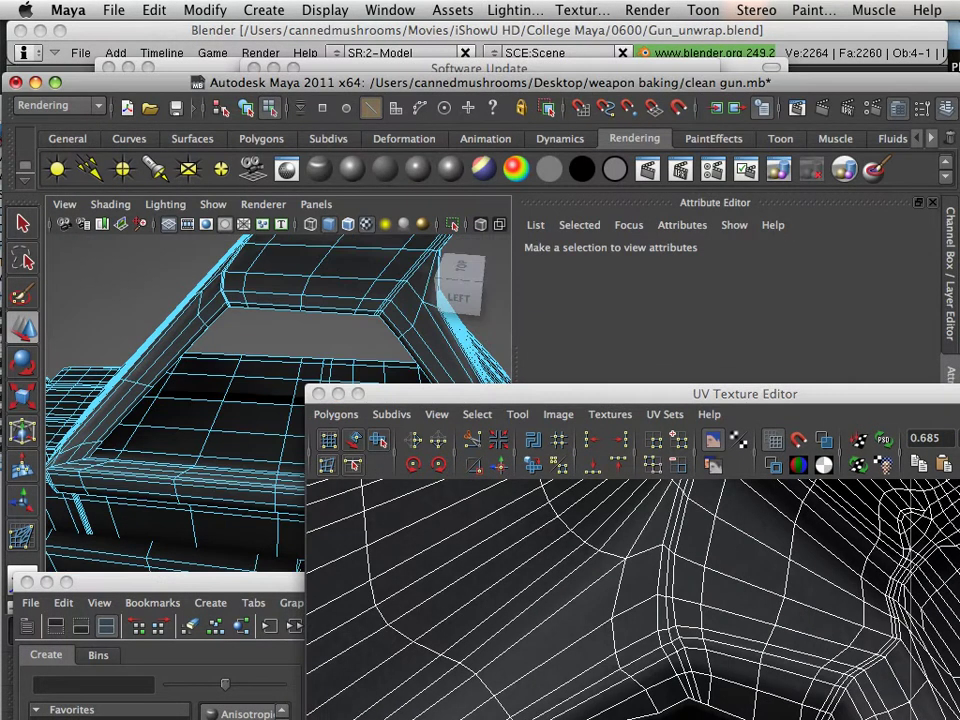
pyautogui.click(260, 402)
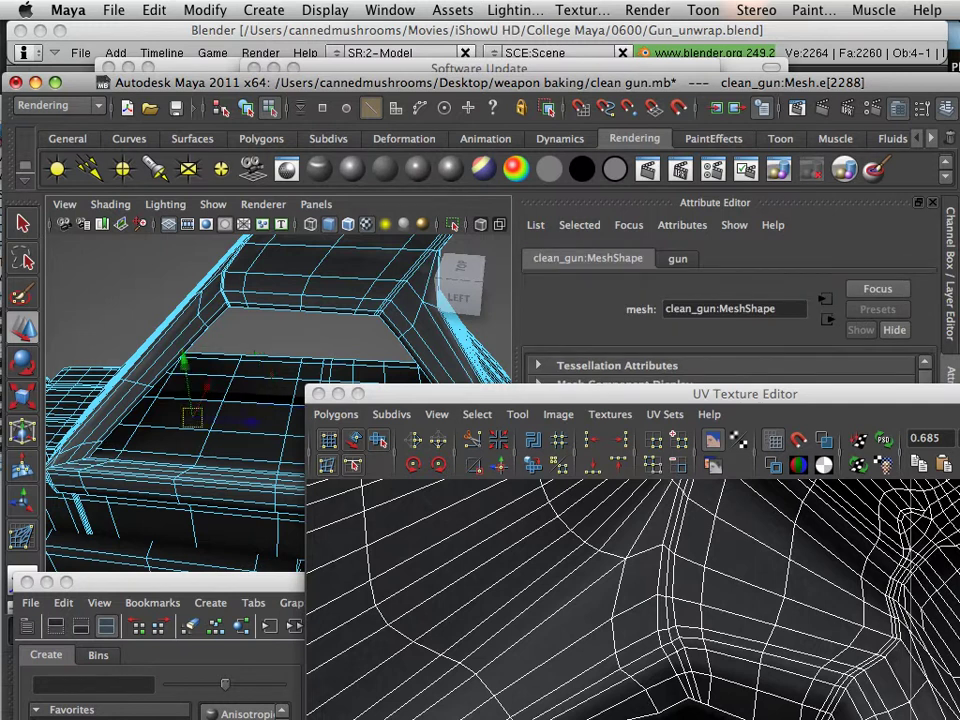
# - Select three neighbouring edge loops across the dark recessed surface inside the triangular side frame
pyautogui.doubleClick(258, 403)
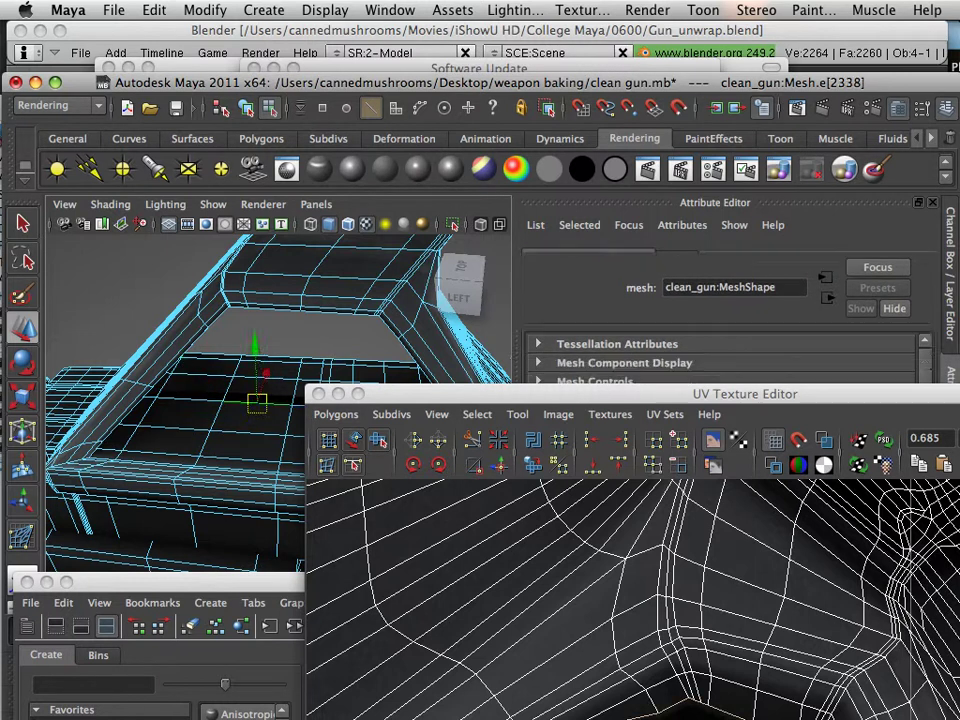
pyautogui.keyDown('shift'); pyautogui.doubleClick(262, 378); pyautogui.keyUp('shift')
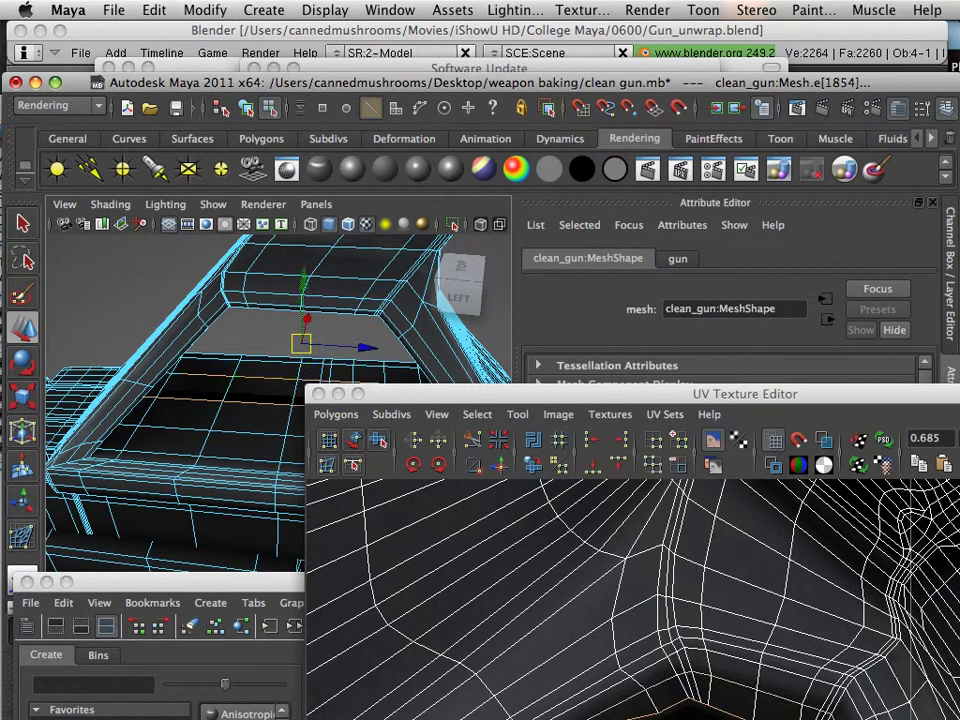
pyautogui.keyDown('shift'); pyautogui.doubleClick(258, 434); pyautogui.keyUp('shift')
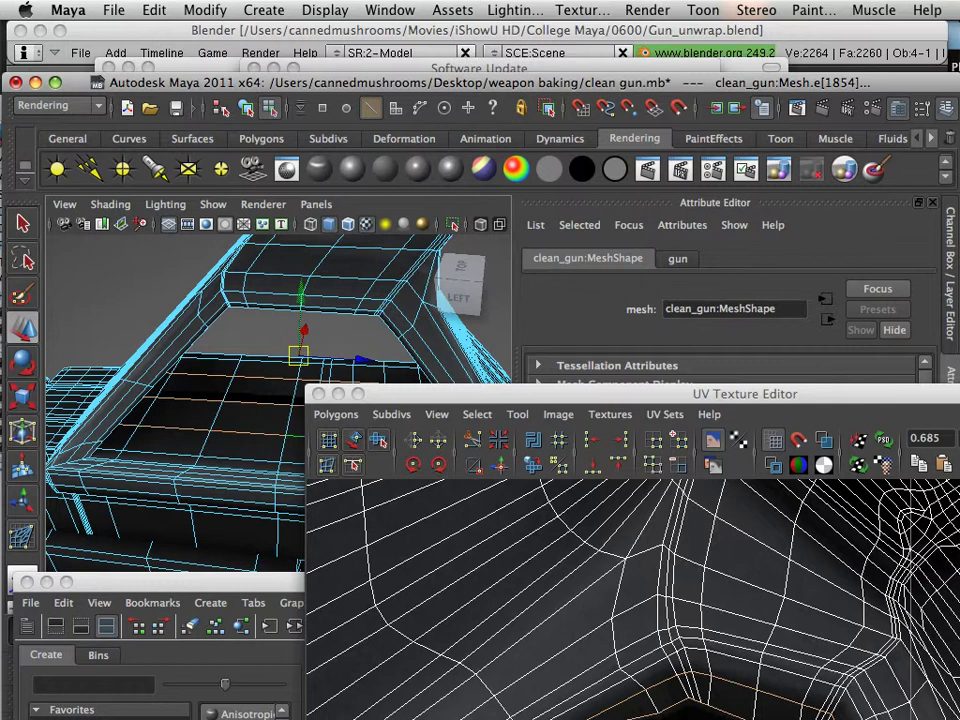
# - Convert the selected edge loops around the frame opening to UVs in the UV Texture Editor
pyautogui.moveTo(540, 394); pyautogui.dragTo(271, 119)
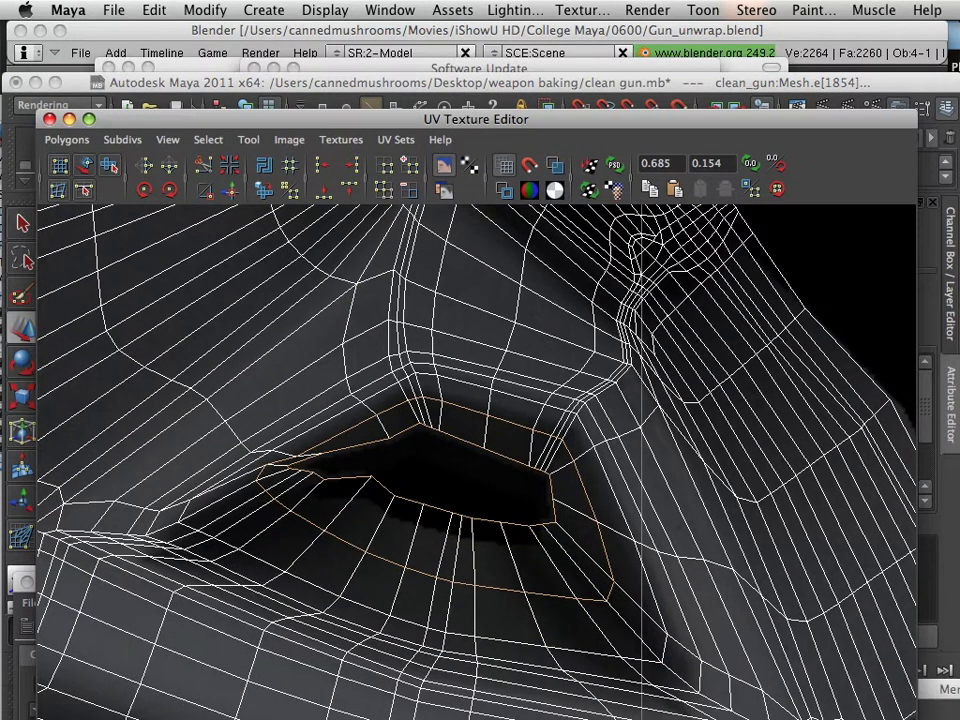
pyautogui.rightClick(414, 497)
pyautogui.click(484, 497)
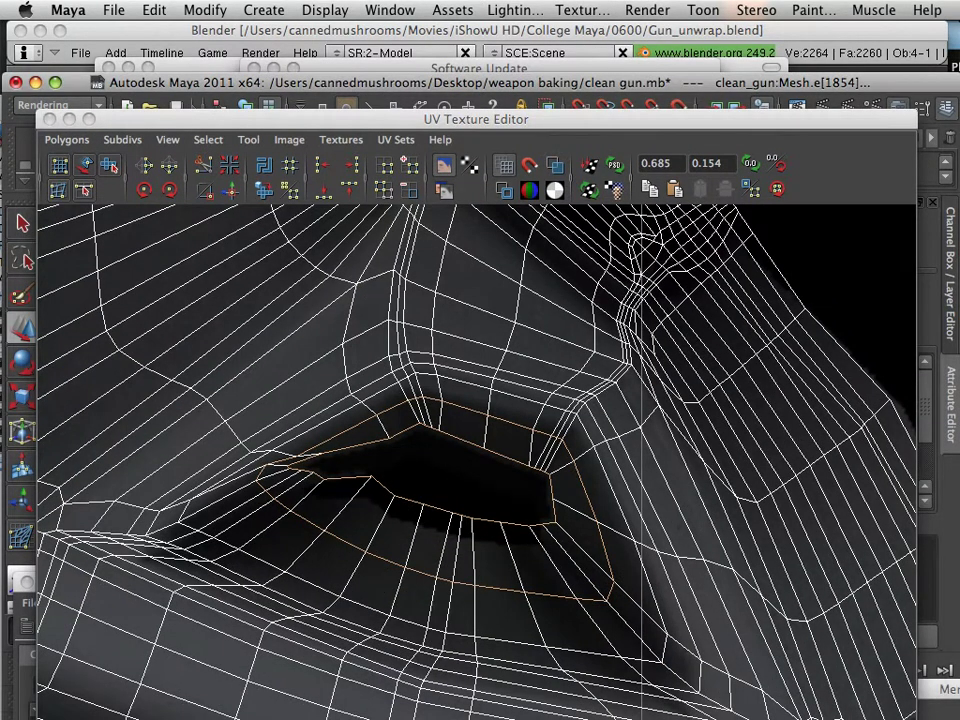
pyautogui.keyDown('ctrl'); pyautogui.rightClick(389, 491); pyautogui.keyUp('ctrl')
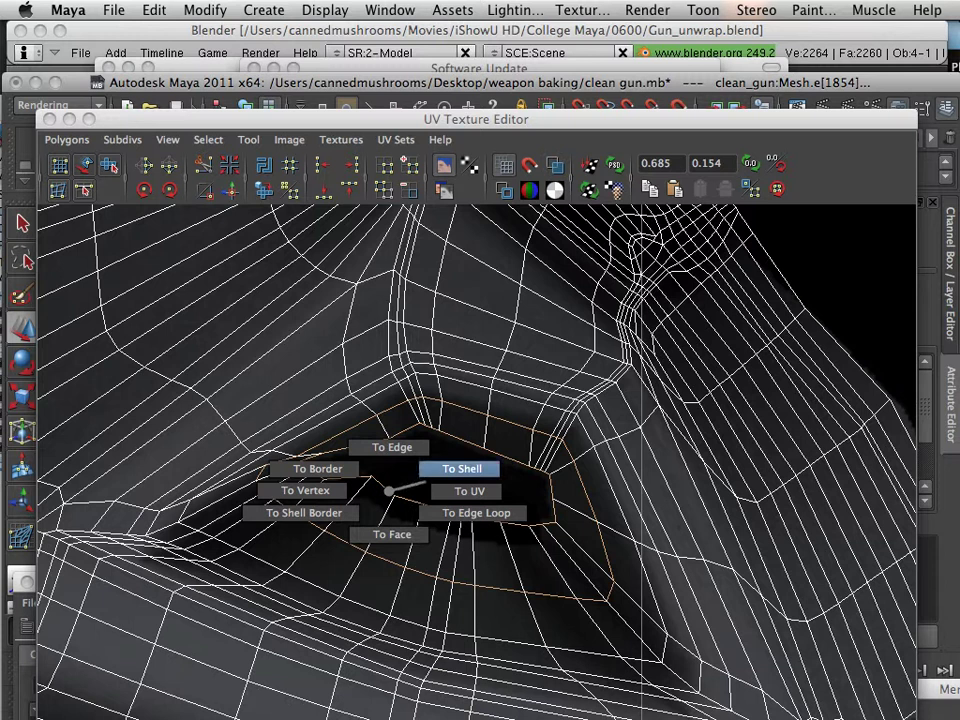
pyautogui.click(462, 468)
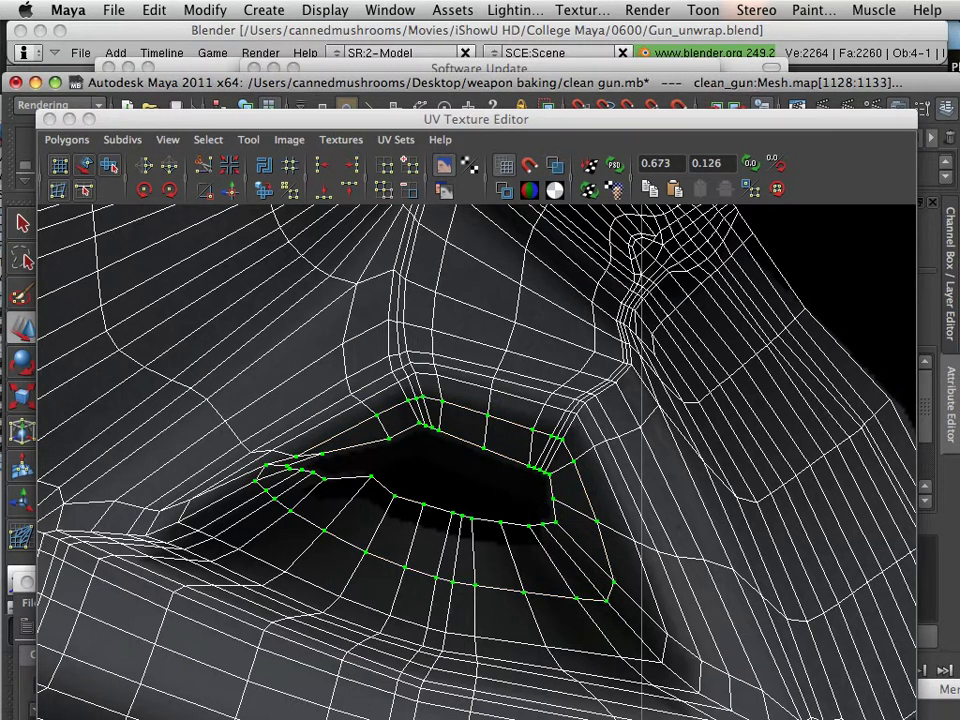
# - Smudge the selected border UVs around the shell's frame opening outward, off the black hole and onto the textured area
pyautogui.click(59, 190)
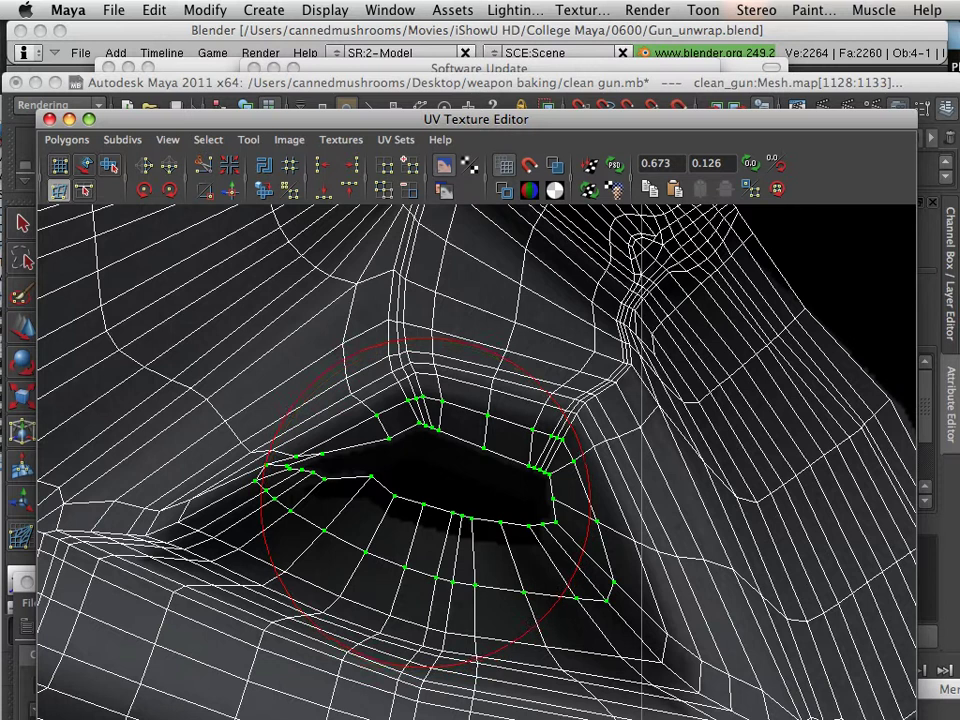
pyautogui.moveTo(411, 505)
pyautogui.mouseDown()
pyautogui.moveTo(333, 504)
pyautogui.moveTo(419, 520)
pyautogui.moveTo(411, 537)
pyautogui.moveTo(447, 521)
pyautogui.moveTo(439, 566)
pyautogui.moveTo(468, 541)
pyautogui.moveTo(447, 549)
pyautogui.moveTo(454, 530)
pyautogui.moveTo(510, 528)
pyautogui.moveTo(517, 558)
pyautogui.moveTo(388, 489)
pyautogui.moveTo(374, 503)
pyautogui.moveTo(365, 493)
pyautogui.moveTo(354, 516)
pyautogui.moveTo(353, 497)
pyautogui.moveTo(332, 502)
pyautogui.moveTo(307, 474)
pyautogui.moveTo(282, 476)
pyautogui.moveTo(347, 455)
pyautogui.moveTo(341, 438)
pyautogui.moveTo(385, 439)
pyautogui.moveTo(385, 422)
pyautogui.moveTo(434, 423)
pyautogui.moveTo(463, 440)
pyautogui.moveTo(503, 428)
pyautogui.mouseUp()
pyautogui.moveTo(541, 464)
pyautogui.mouseDown()
pyautogui.moveTo(528, 448)
pyautogui.moveTo(478, 442)
pyautogui.mouseUp()
pyautogui.moveTo(535, 487); pyautogui.dragTo(568, 514)
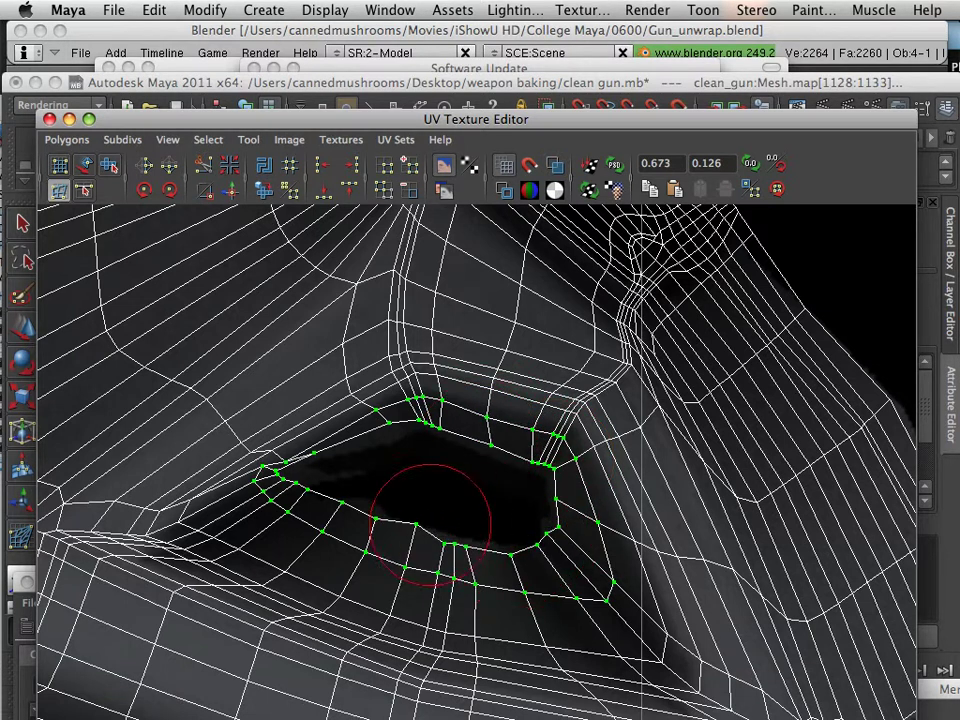
# - Examine the other UV shells and the borders of their frame openings for UVs lying off the texture
pyautogui.scroll(-10, 408, 531)
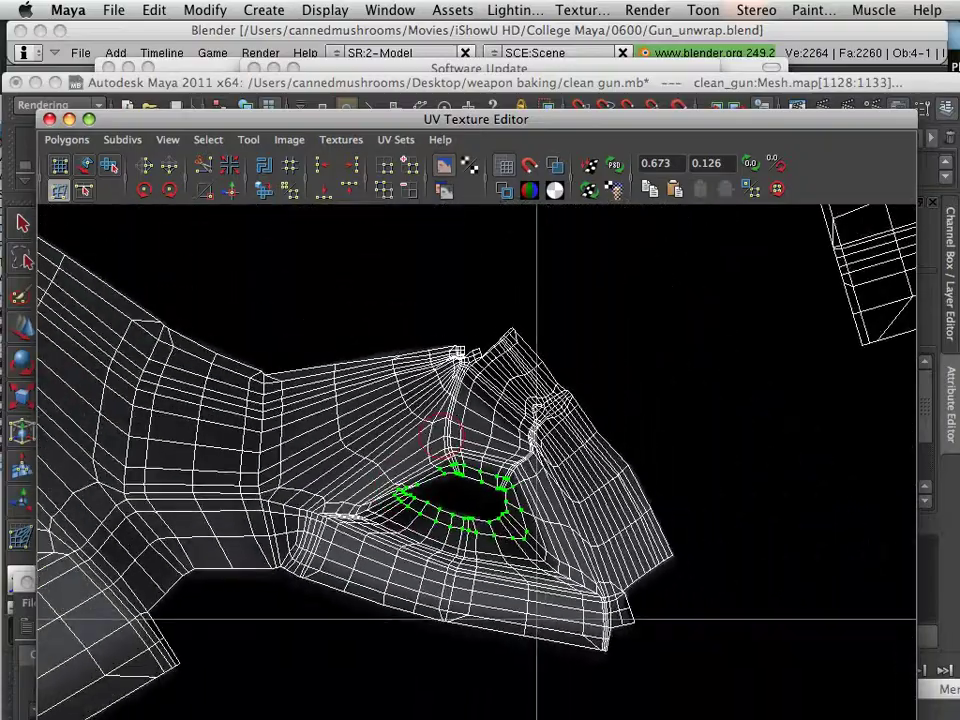
pyautogui.moveTo(440, 438); pyautogui.dragTo(338, 613)
pyautogui.scroll(-10, 436, 499)
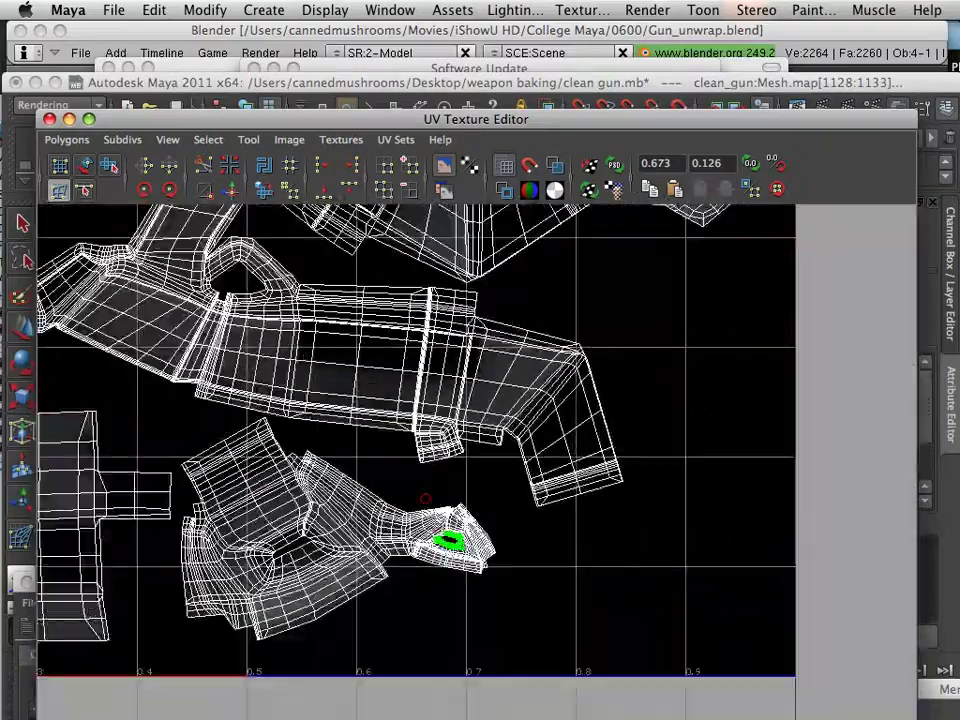
pyautogui.moveTo(424, 499); pyautogui.dragTo(351, 670)
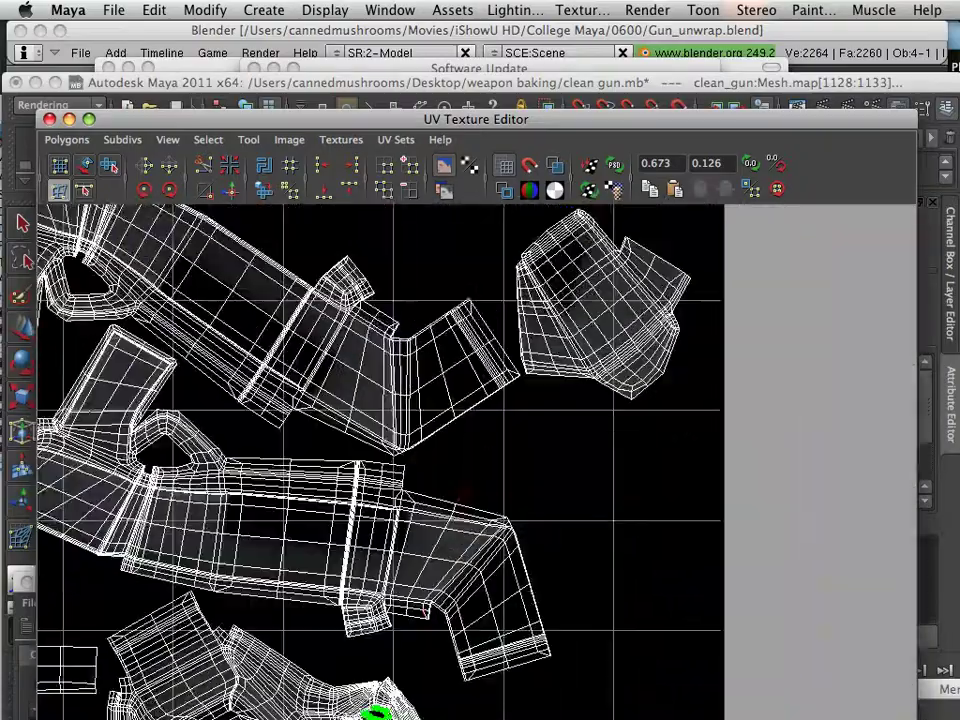
pyautogui.moveTo(463, 492); pyautogui.dragTo(436, 718)
pyautogui.moveTo(580, 285)
pyautogui.mouseDown()
pyautogui.moveTo(515, 430)
pyautogui.moveTo(455, 514)
pyautogui.mouseUp()
pyautogui.scroll(10, 457, 516)
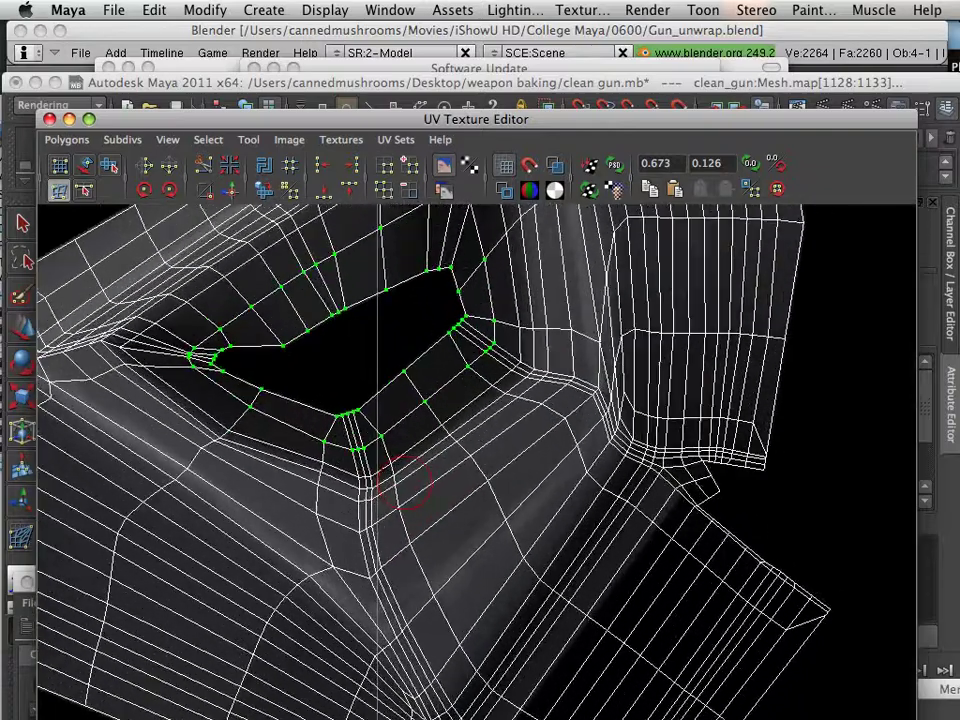
pyautogui.scroll(-10, 404, 486)
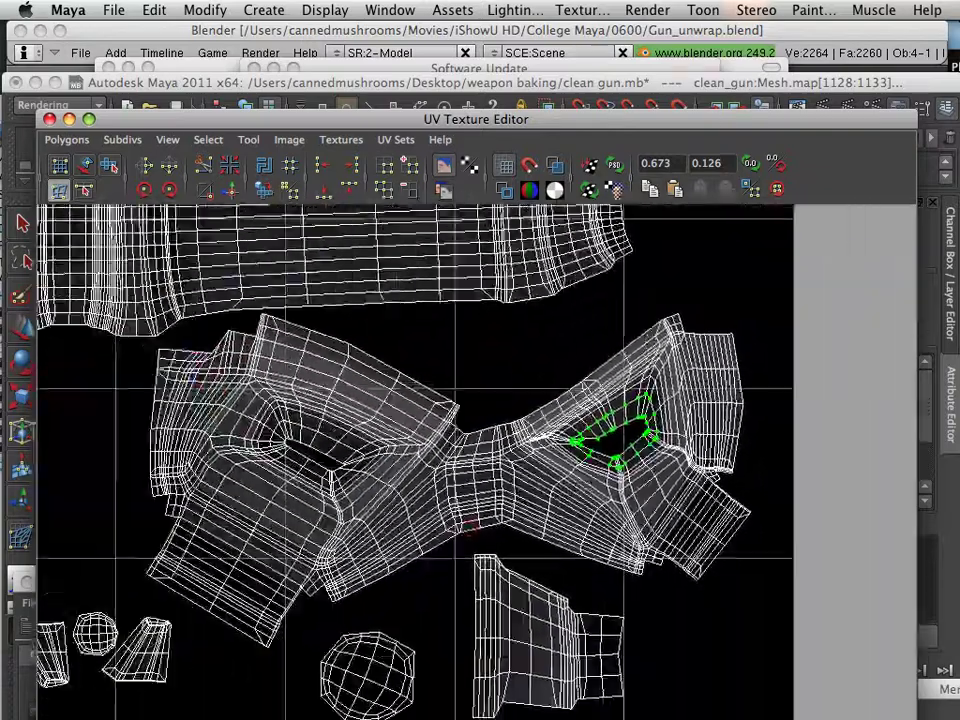
pyautogui.scroll(8, 469, 504)
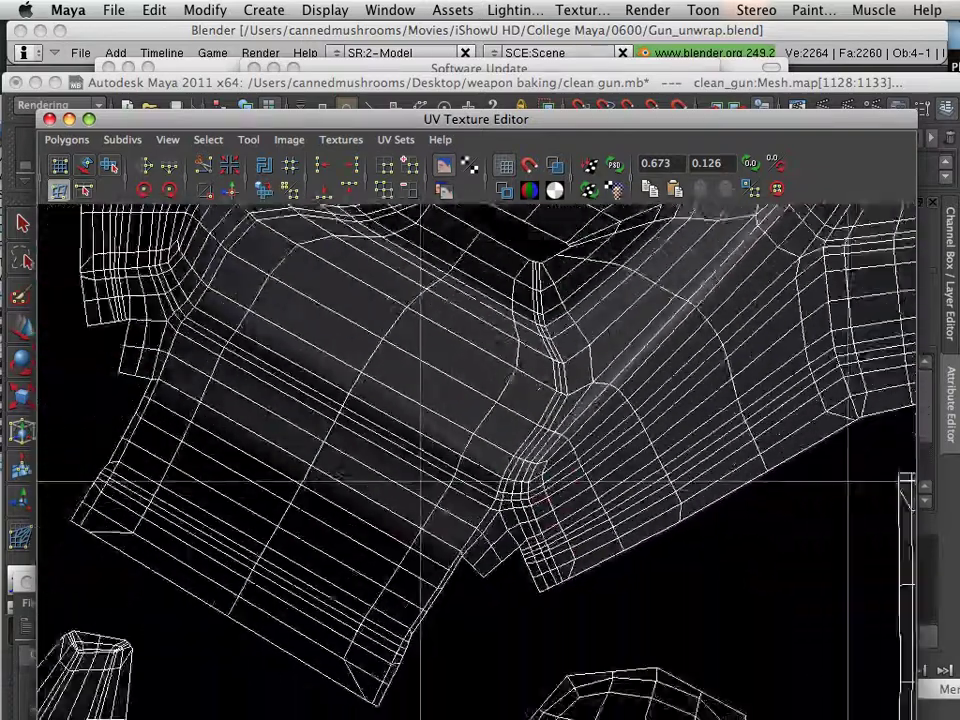
pyautogui.scroll(-8, 476, 490)
pyautogui.moveTo(480, 650); pyautogui.dragTo(612, 172)
pyautogui.moveTo(440, 712); pyautogui.dragTo(650, 446)
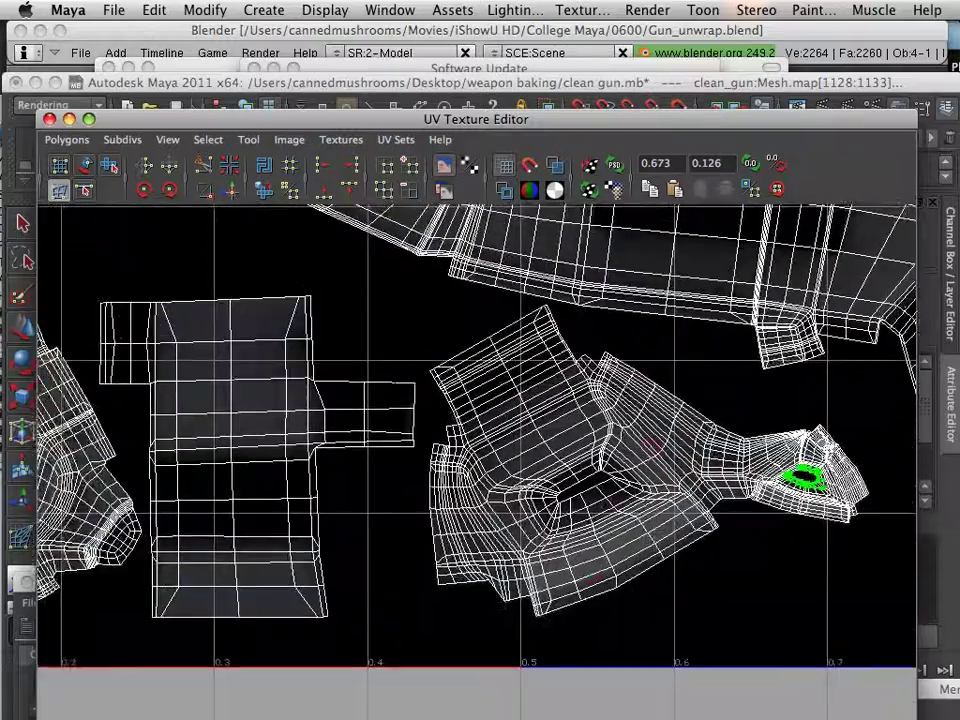
pyautogui.scroll(6, 650, 446)
pyautogui.scroll(3, 558, 521)
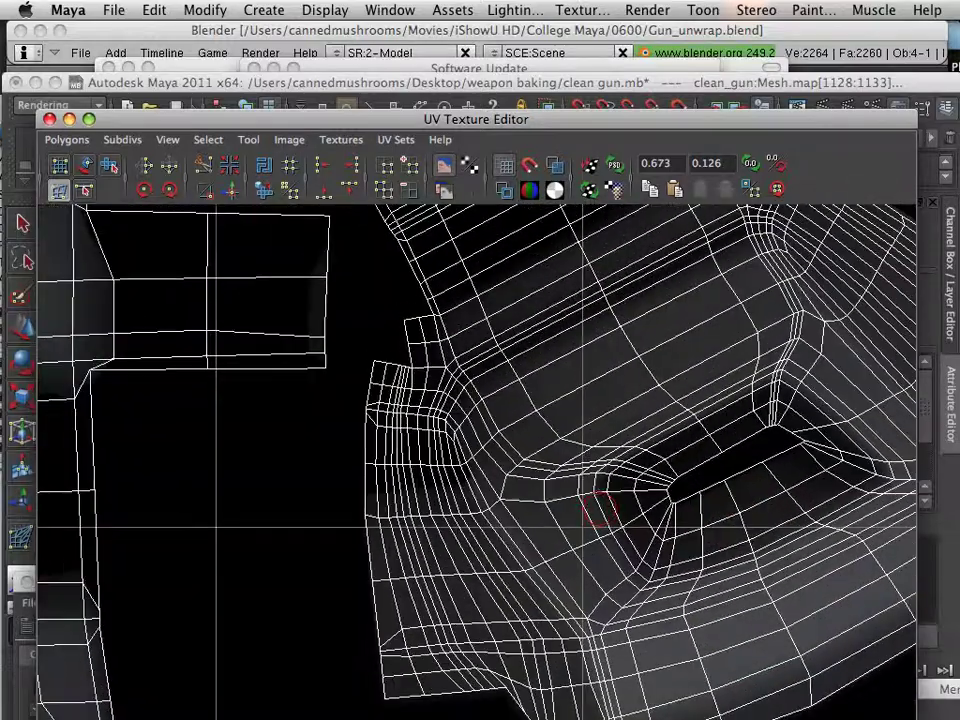
# - Return the gun to object mode and inspect the recessed surface inside the side frame up close
pyautogui.moveTo(476, 119); pyautogui.dragTo(566, 627)
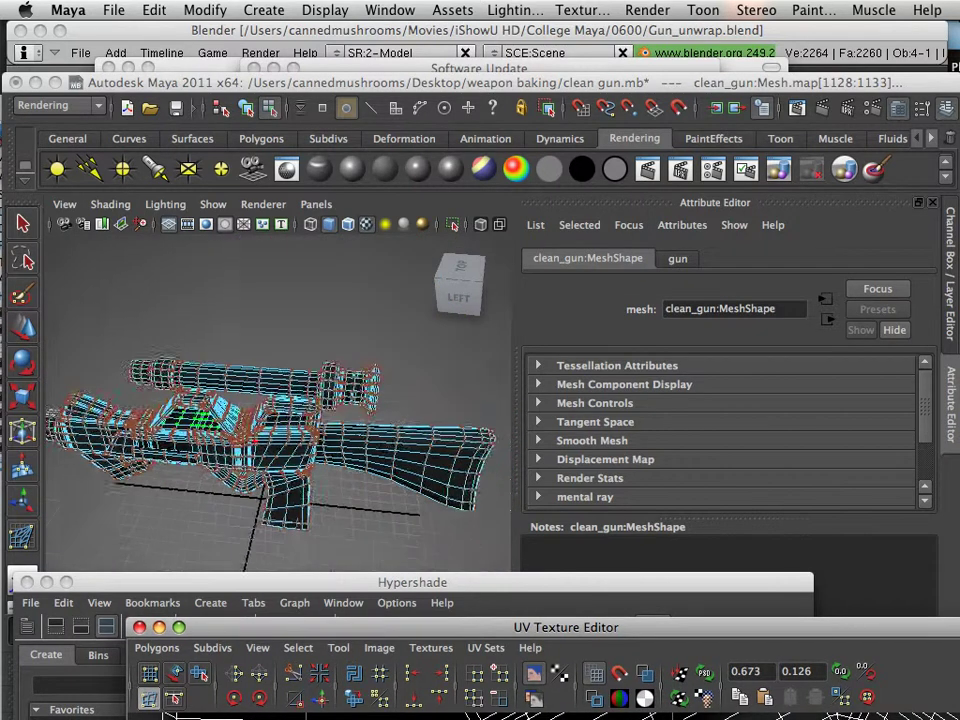
pyautogui.press('f')
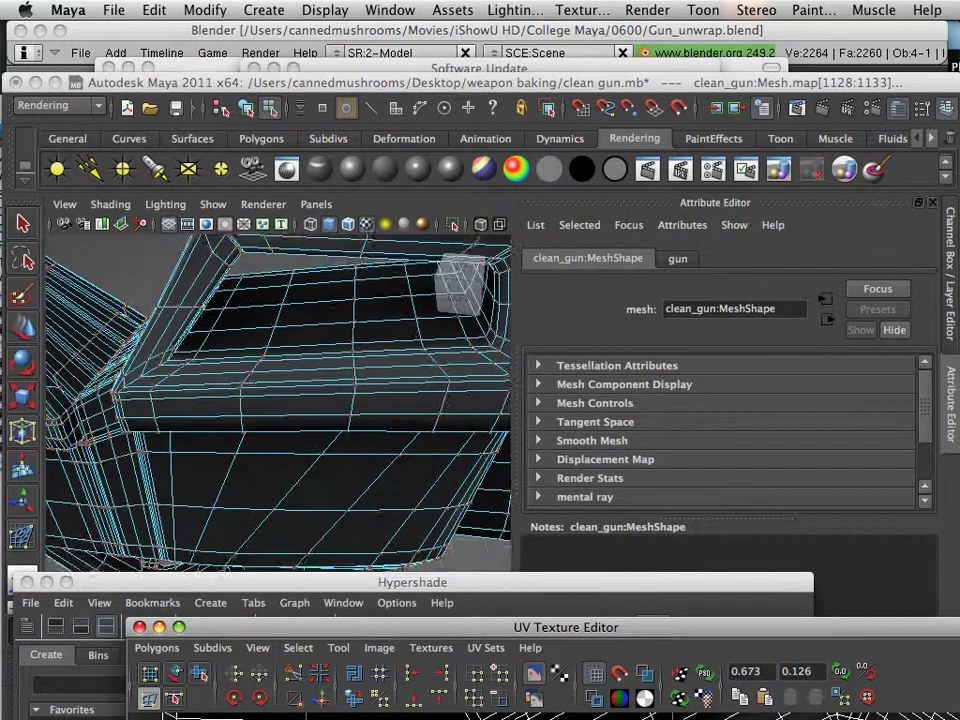
pyautogui.rightClick(276, 345)
pyautogui.click(340, 323)
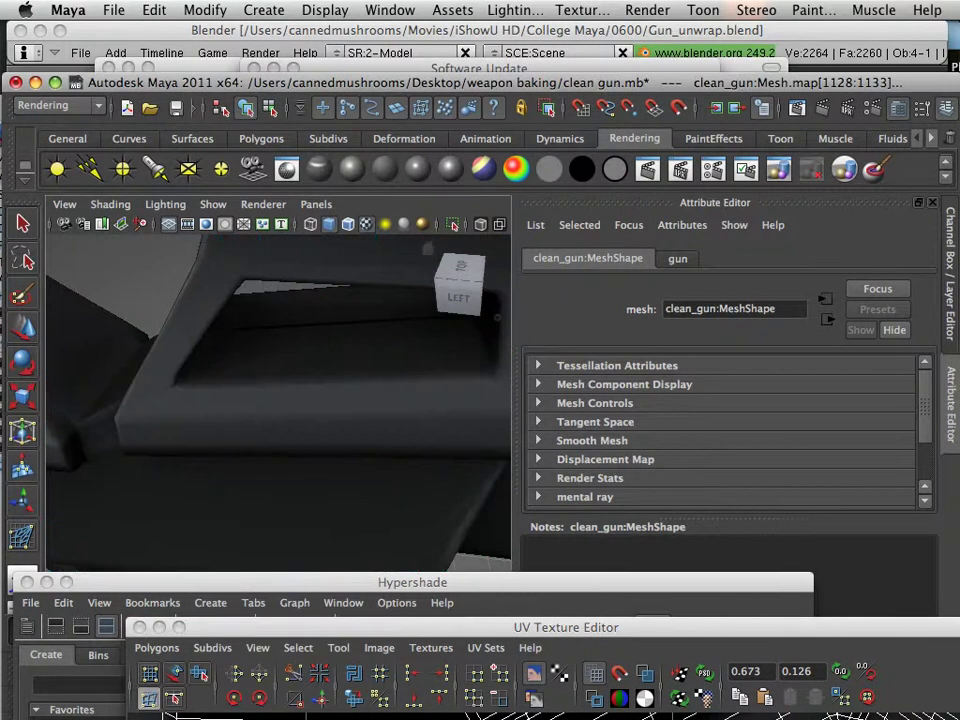